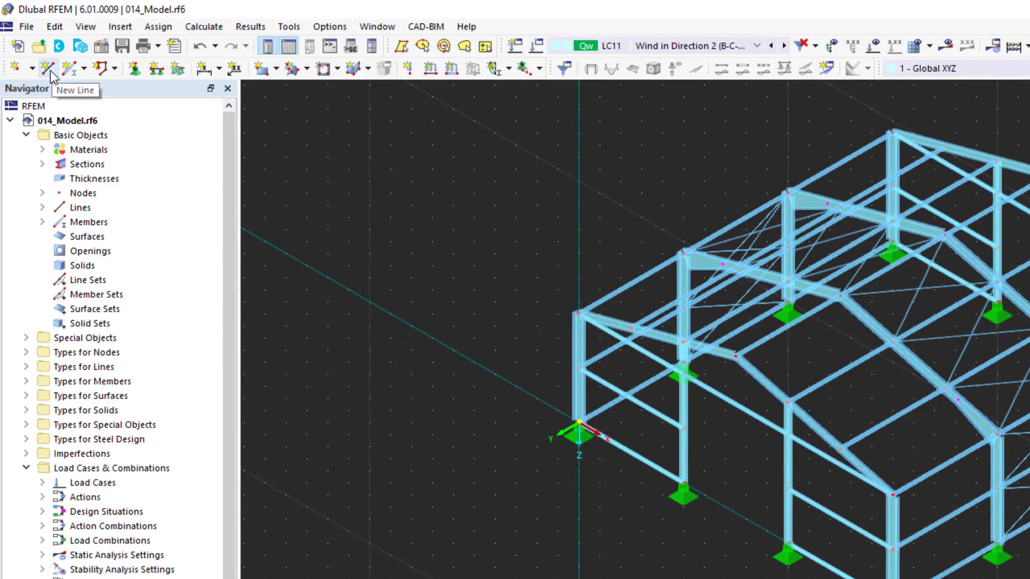
Step: Draw two new ground lines between the column bases, from the corner node to node 55 and from node 61
{"action": "left_click", "coordinate": [50, 72]}
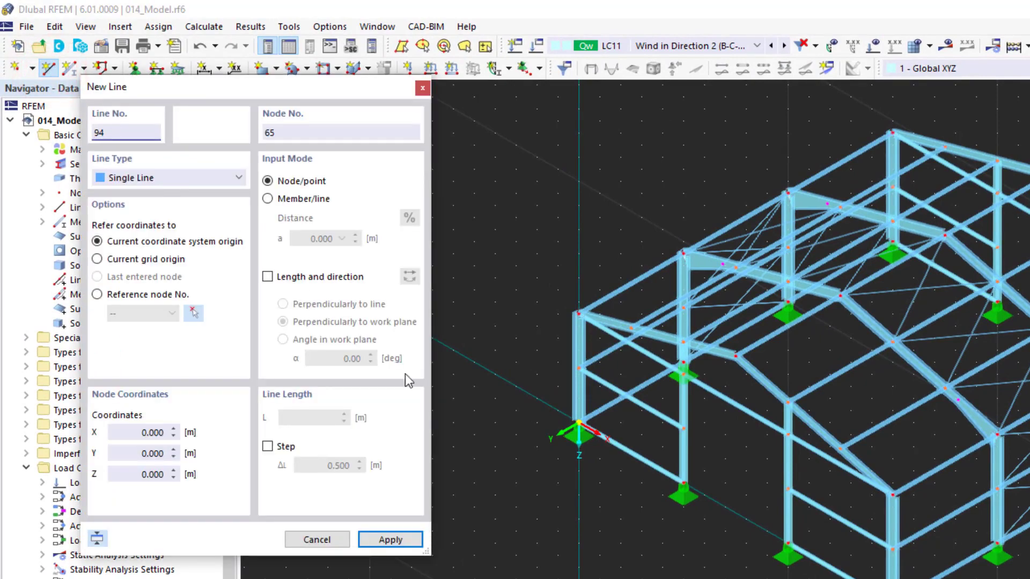
{"action": "left_click", "coordinate": [683, 483]}
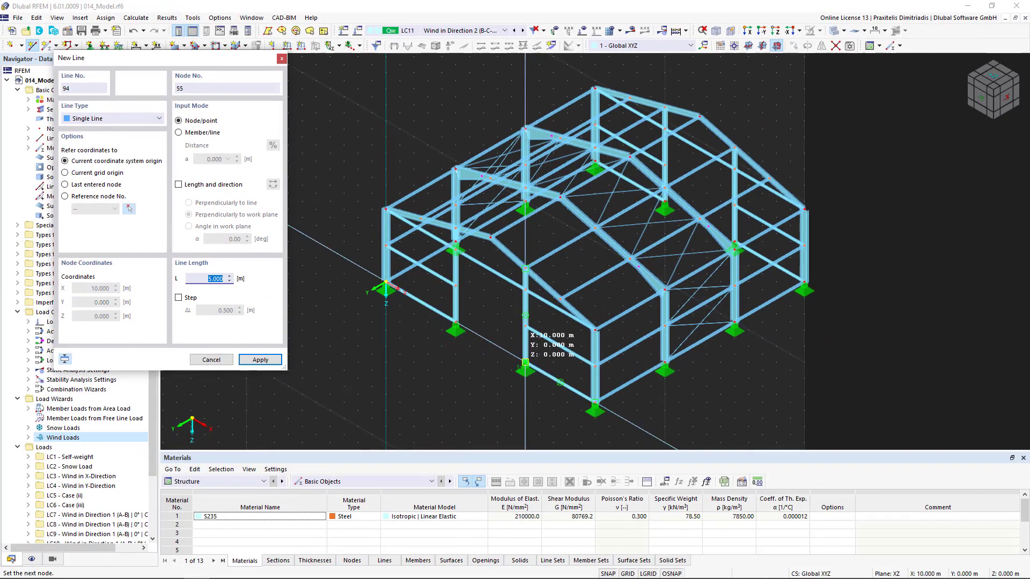
{"action": "left_click", "coordinate": [525, 363]}
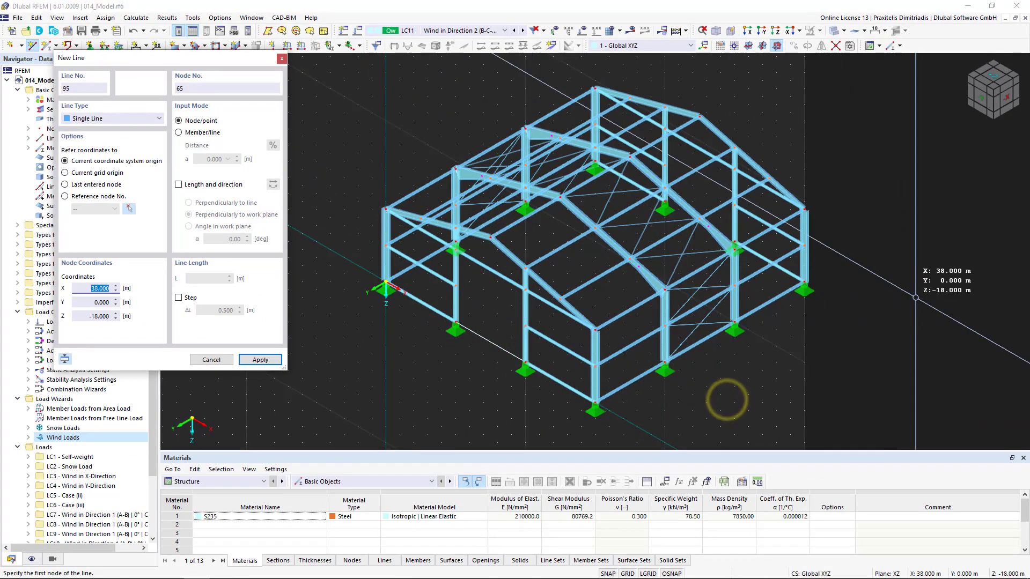
{"action": "middle_click_drag", "start_coordinate": [850, 294], "coordinate": [770, 313], "text": "ctrl"}
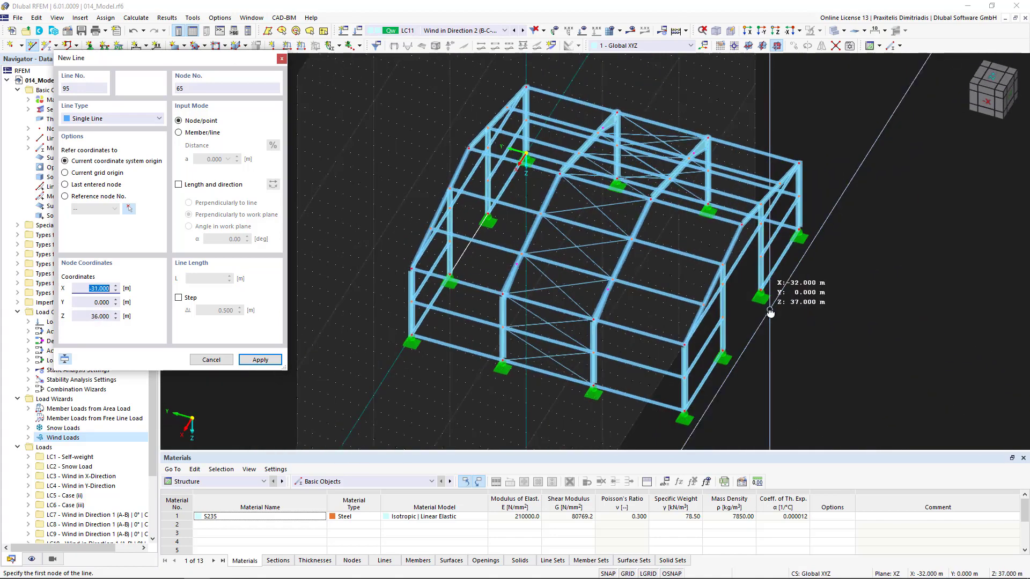
{"action": "left_click", "coordinate": [724, 350]}
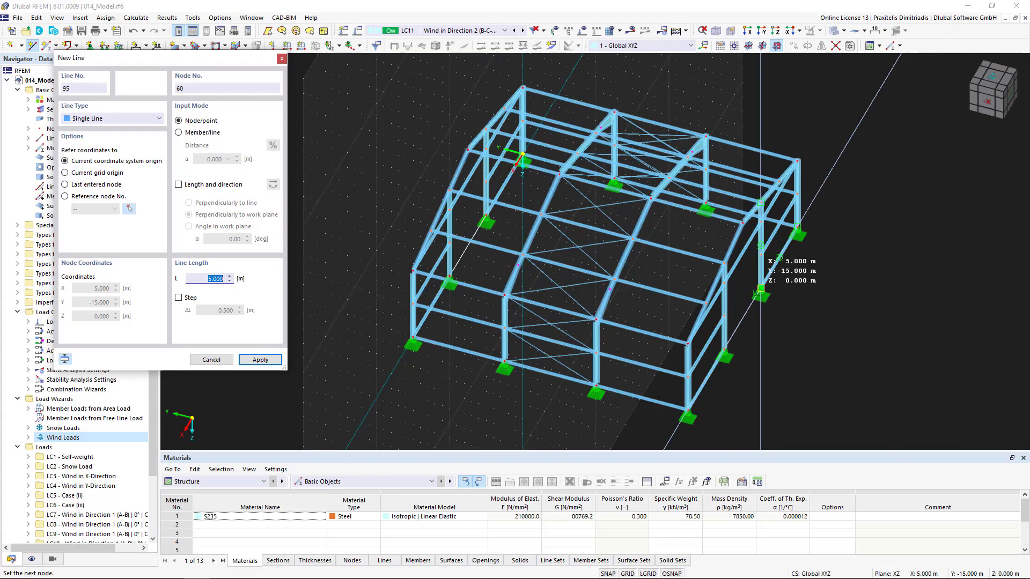
{"action": "left_click", "coordinate": [761, 288]}
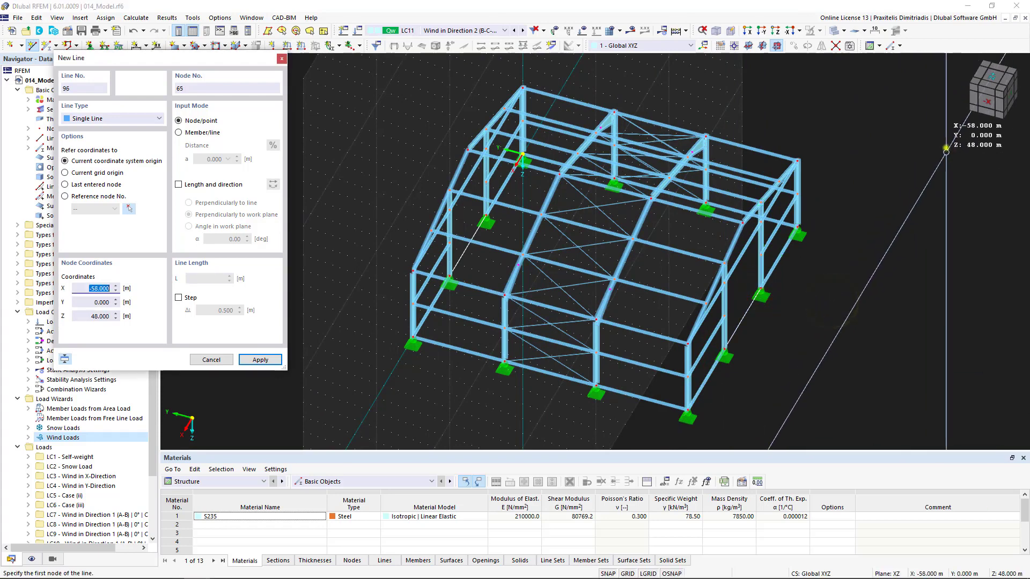
{"action": "key", "text": "Escape"}
{"action": "middle_click_drag", "start_coordinate": [943, 149], "coordinate": [847, 288], "text": "ctrl"}
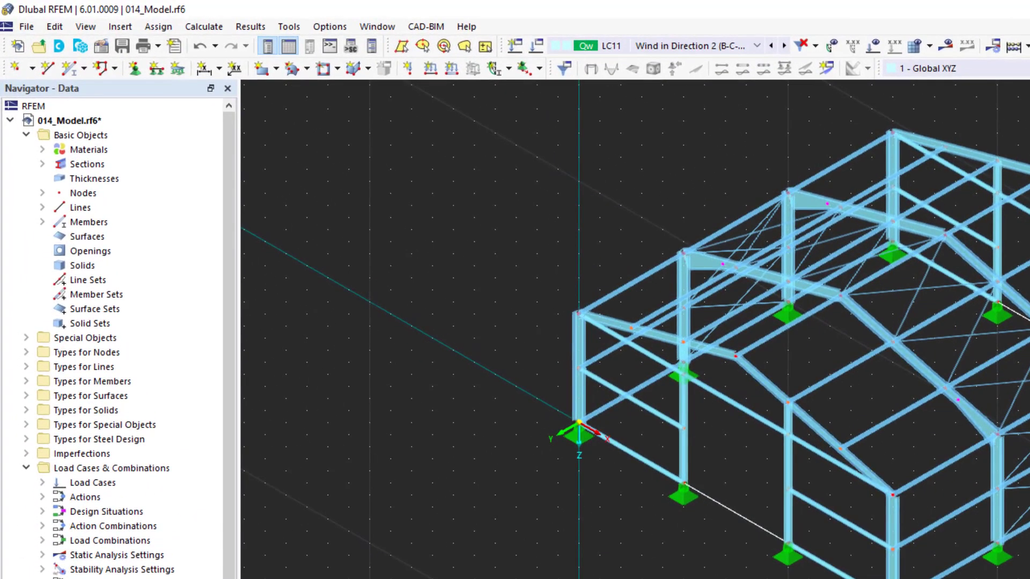
Step: Start a boundary-line surface with Load Transfer stiffness distributing load in both directions
{"action": "left_click", "coordinate": [277, 68]}
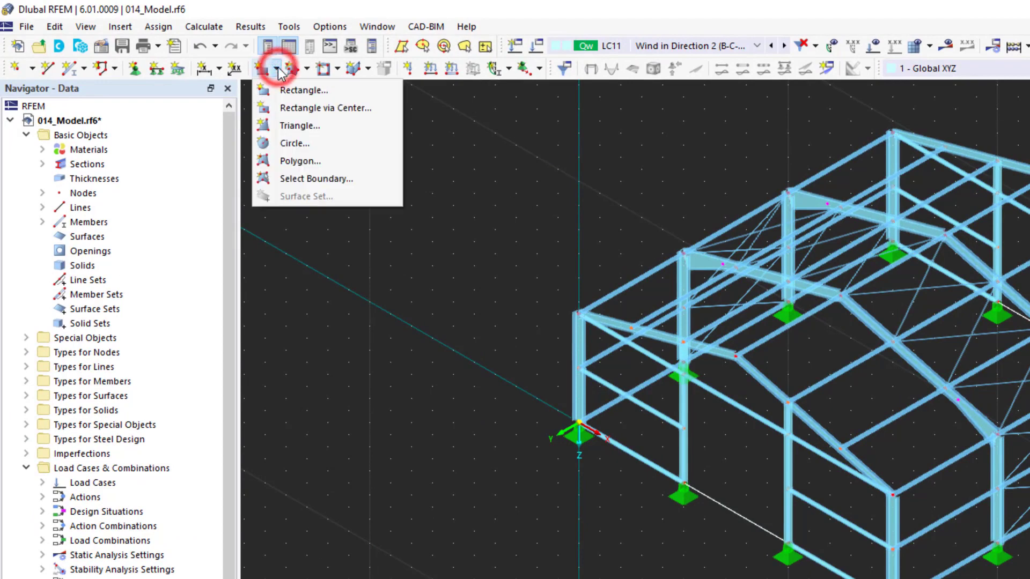
{"action": "left_click", "coordinate": [364, 178]}
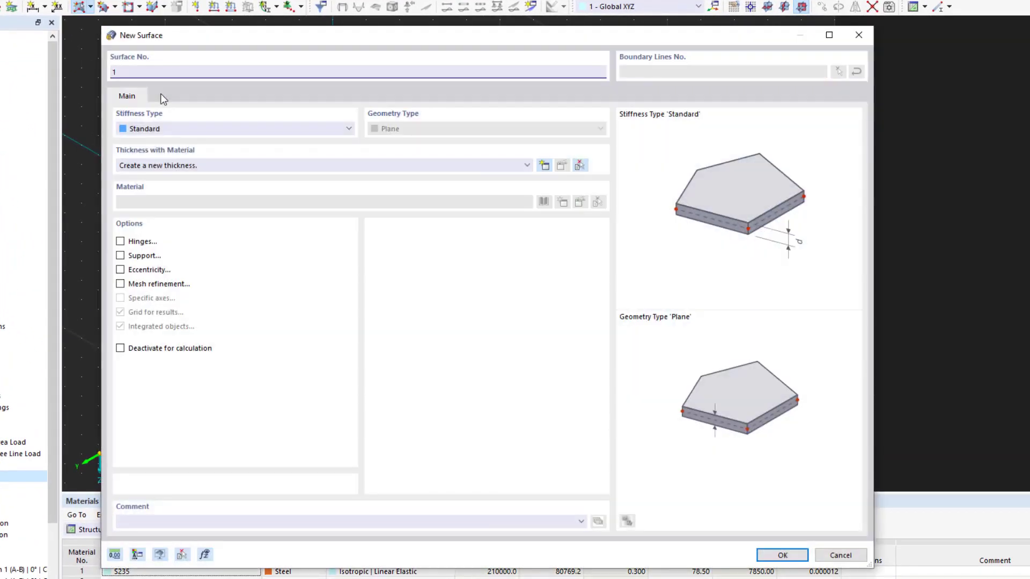
{"action": "left_click", "coordinate": [202, 130]}
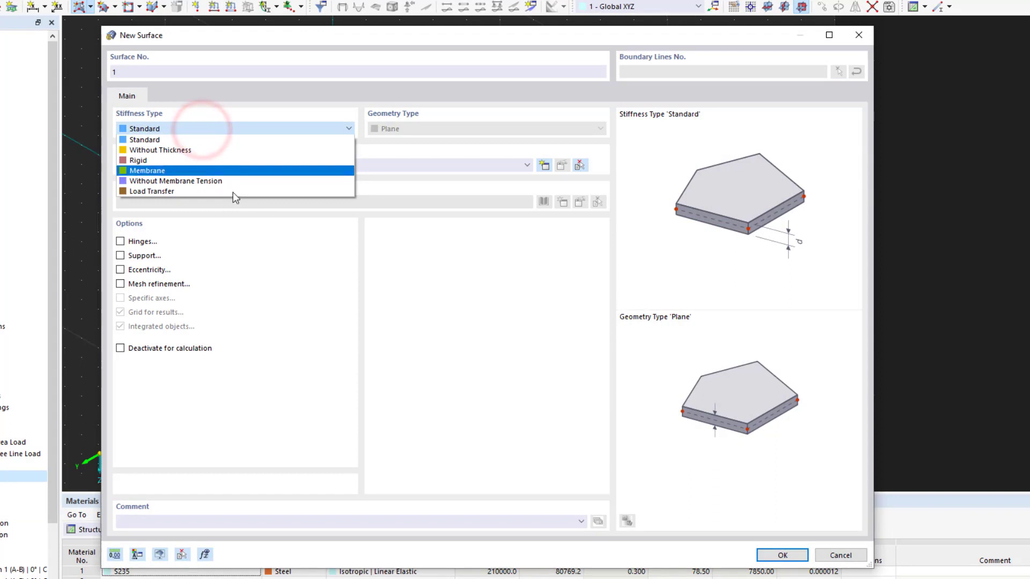
{"action": "left_click", "coordinate": [244, 192]}
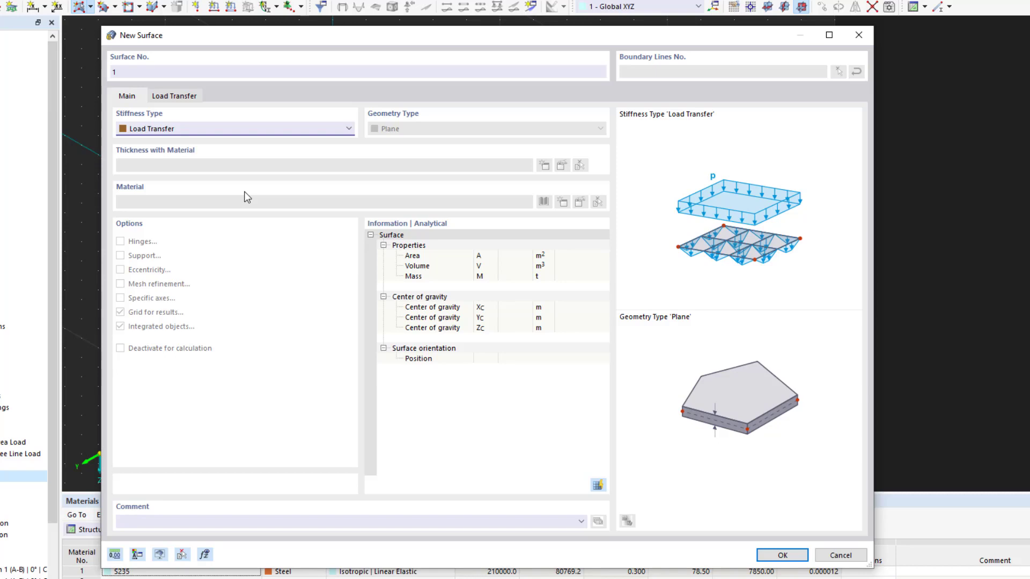
{"action": "left_click", "coordinate": [176, 96]}
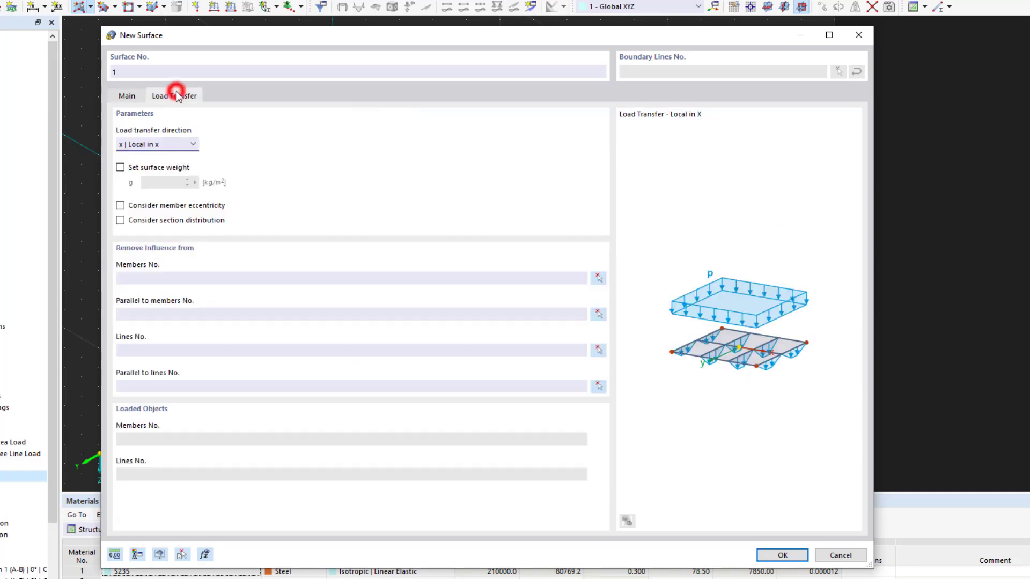
{"action": "left_click", "coordinate": [194, 144]}
{"action": "left_click", "coordinate": [189, 176]}
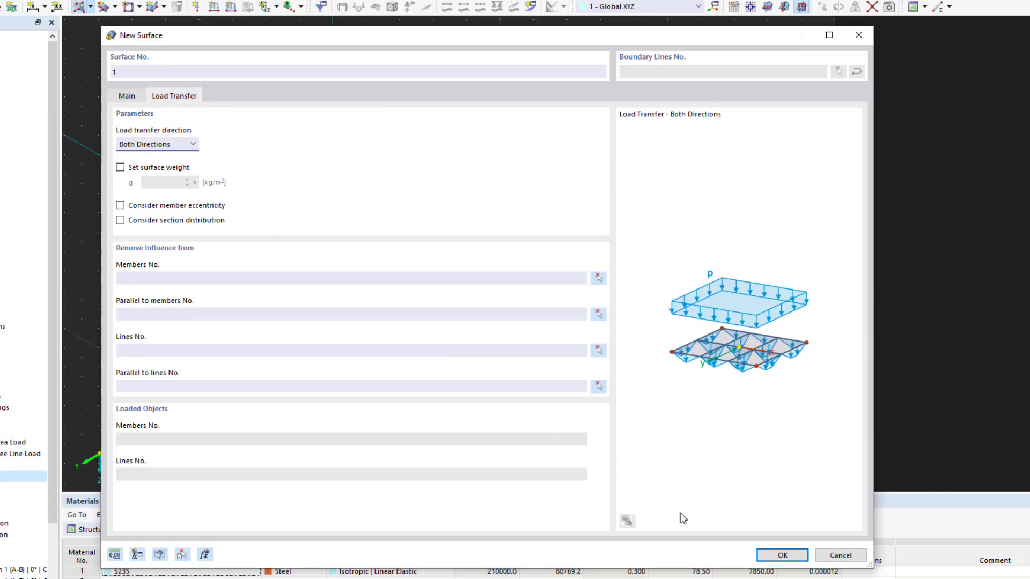
{"action": "left_click", "coordinate": [770, 554]}
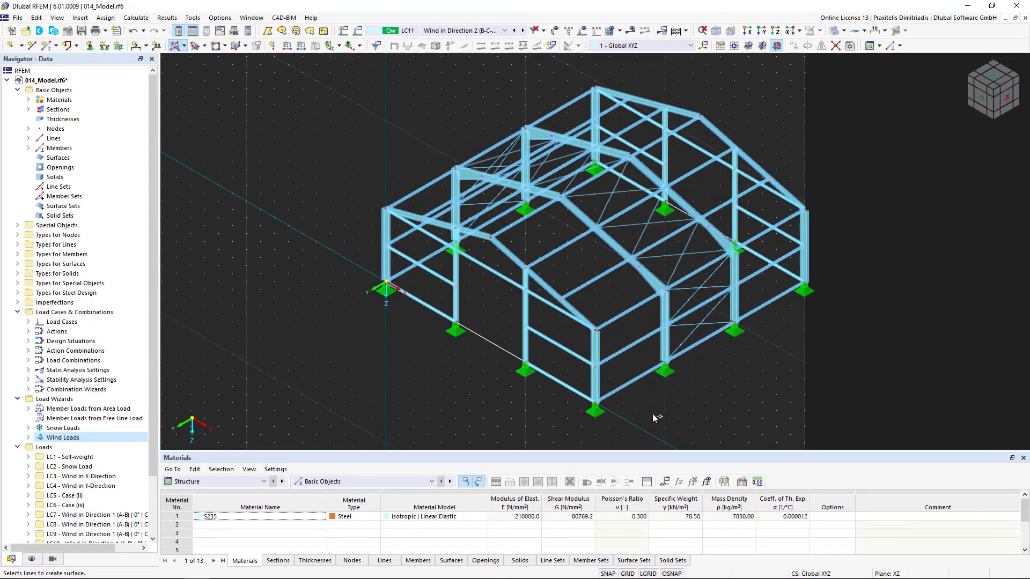
Step: Create the front gable wall surface from its bottom lines, right column and both gable rafters
{"action": "left_click", "coordinate": [431, 307]}
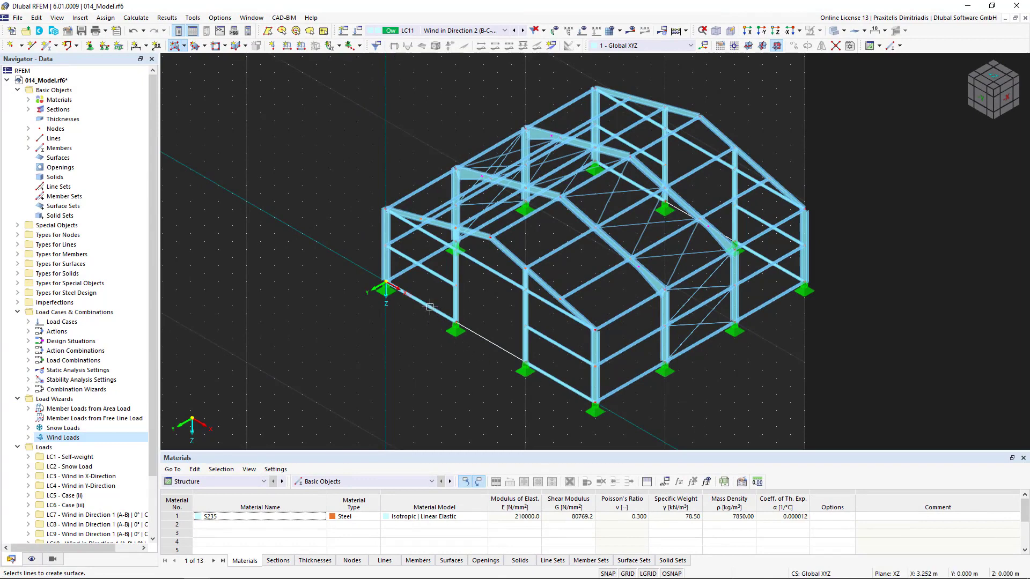
{"action": "left_click", "coordinate": [488, 343]}
{"action": "left_click", "coordinate": [554, 378]}
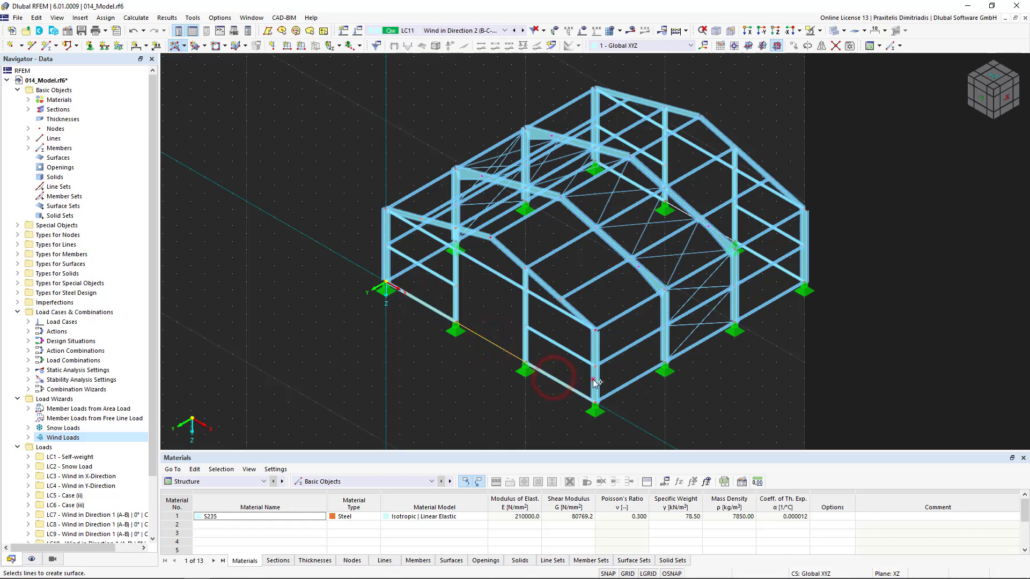
{"action": "left_click", "coordinate": [595, 378]}
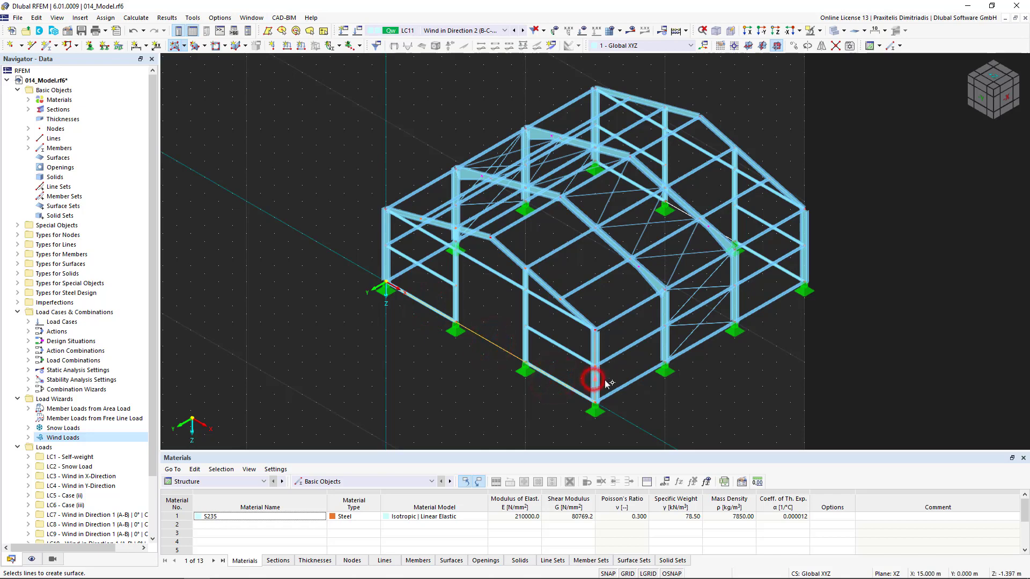
{"action": "left_click", "coordinate": [582, 314]}
{"action": "left_click", "coordinate": [477, 235]}
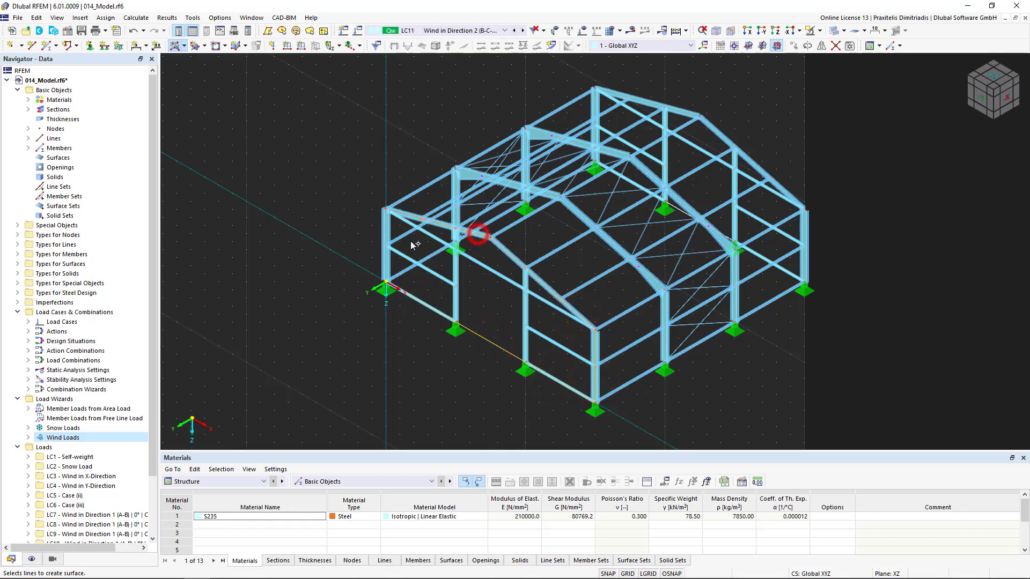
{"action": "left_click", "coordinate": [384, 231]}
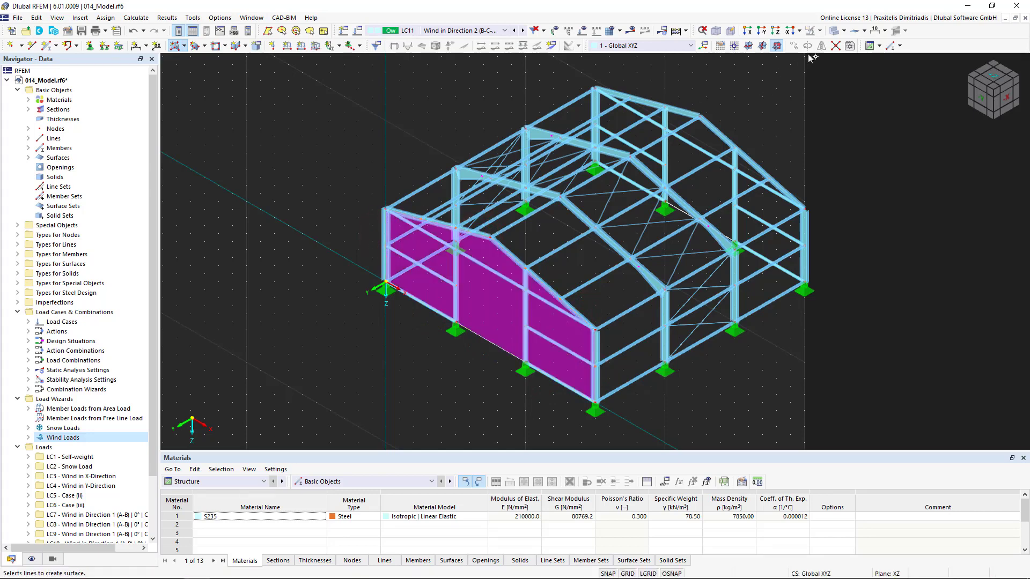
Step: In transparent display, create the long side wall surface from its bottom and upper edge lines
{"action": "left_click", "coordinate": [830, 31]}
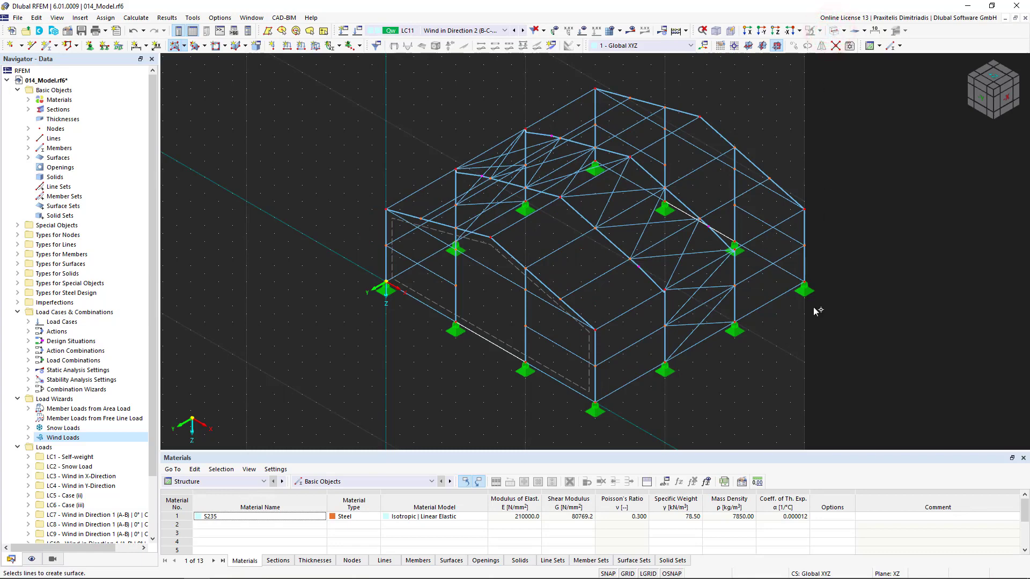
{"action": "scroll", "coordinate": [746, 347], "scroll_direction": "up", "scroll_amount": 3}
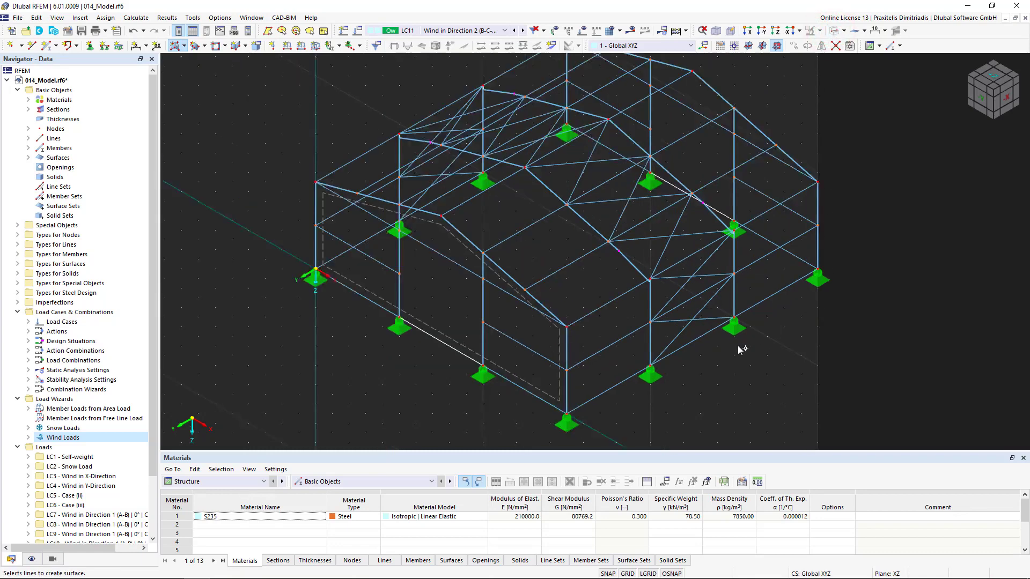
{"action": "left_click", "coordinate": [599, 390]}
{"action": "left_click", "coordinate": [677, 345]}
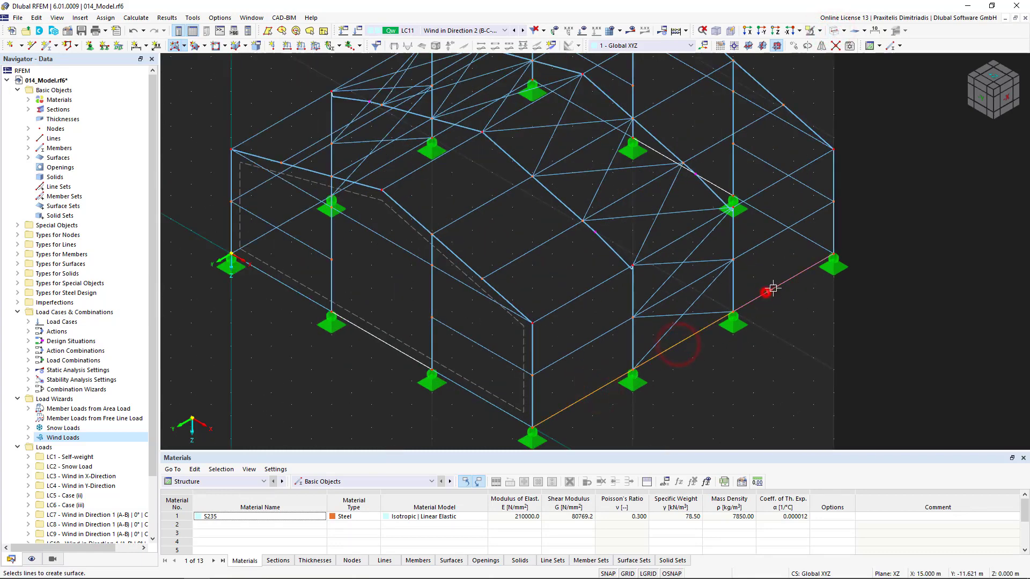
{"action": "left_click", "coordinate": [767, 293]}
{"action": "left_click", "coordinate": [833, 236]}
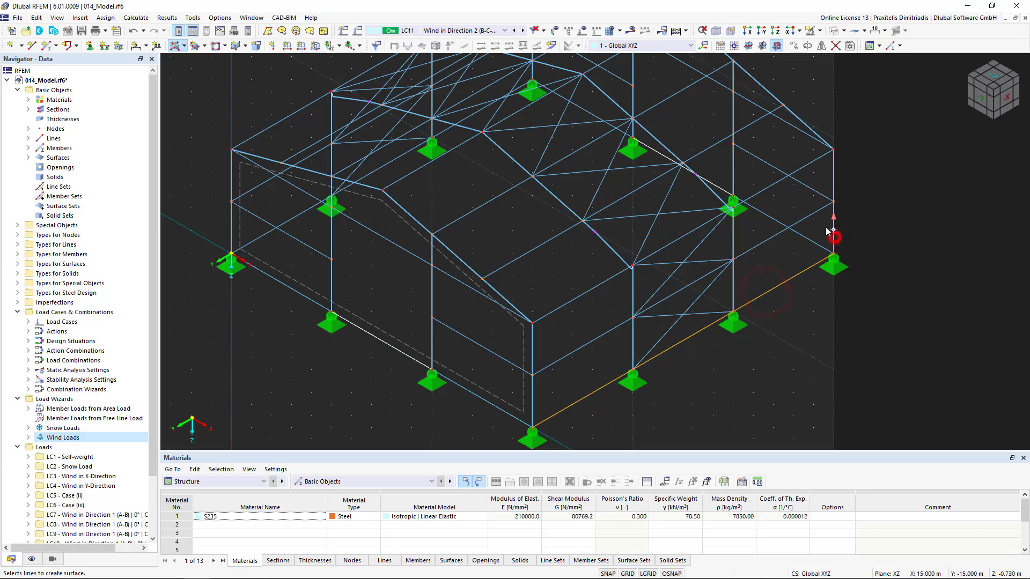
{"action": "left_click", "coordinate": [810, 162]}
{"action": "left_click", "coordinate": [704, 224]}
{"action": "left_click", "coordinate": [579, 295]}
{"action": "left_click", "coordinate": [531, 342]}
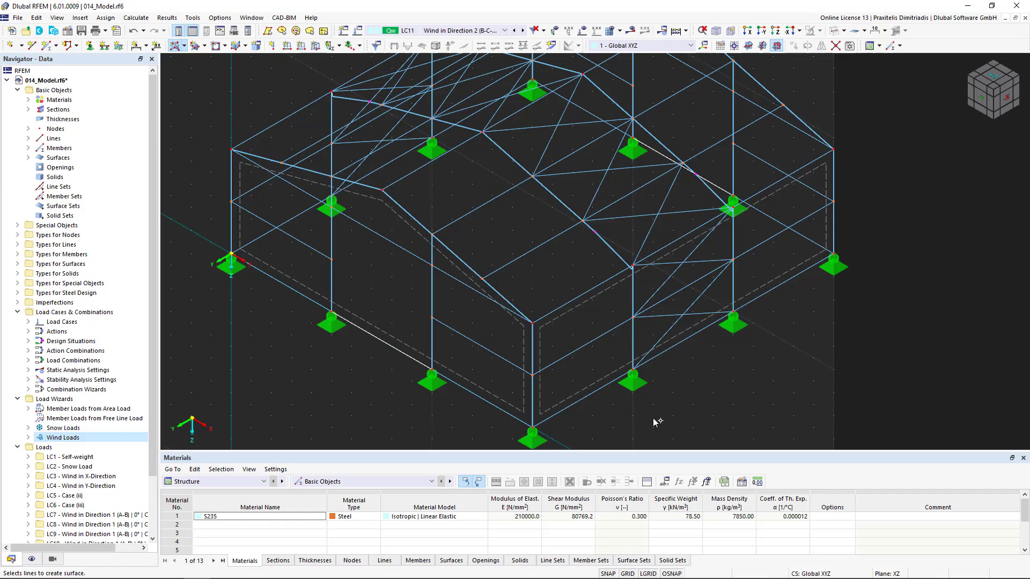
Step: Copy the side wall surface to the opposite long side of the hall
{"action": "left_click", "coordinate": [658, 422]}
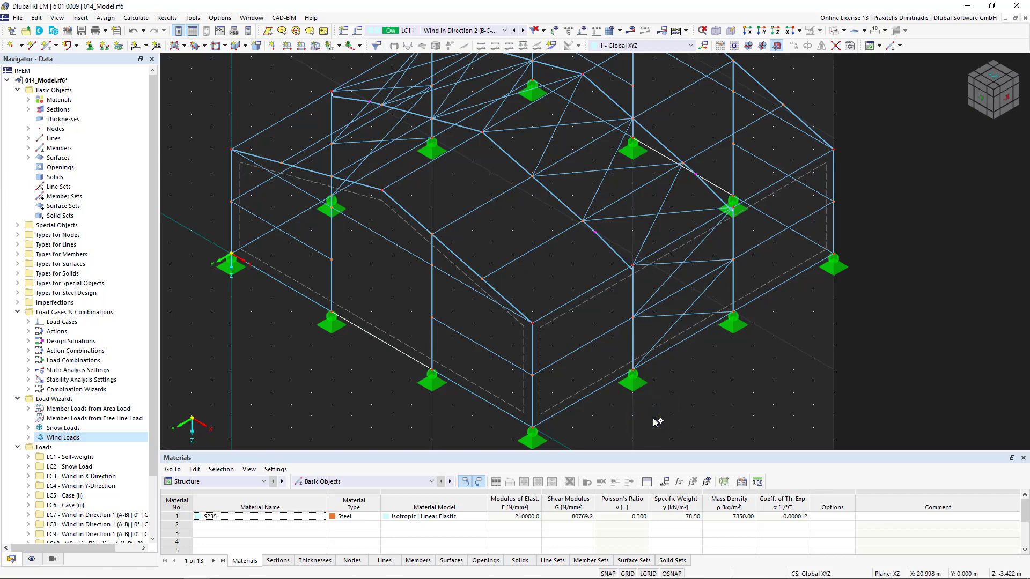
{"action": "scroll", "coordinate": [658, 422], "scroll_direction": "down", "scroll_amount": 1}
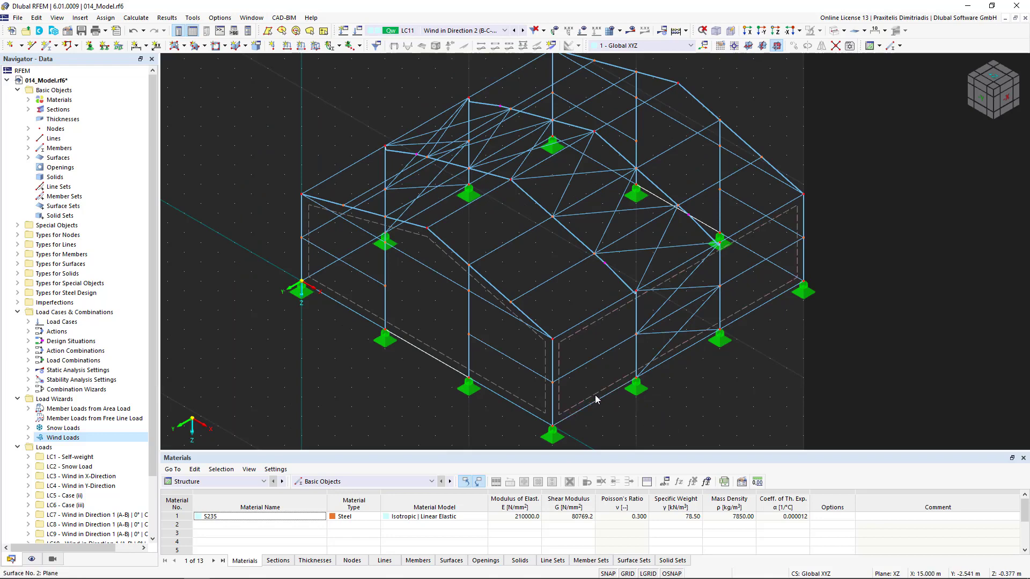
{"action": "left_click", "coordinate": [573, 411]}
{"action": "left_click_drag", "start_coordinate": [573, 411], "coordinate": [303, 283]}
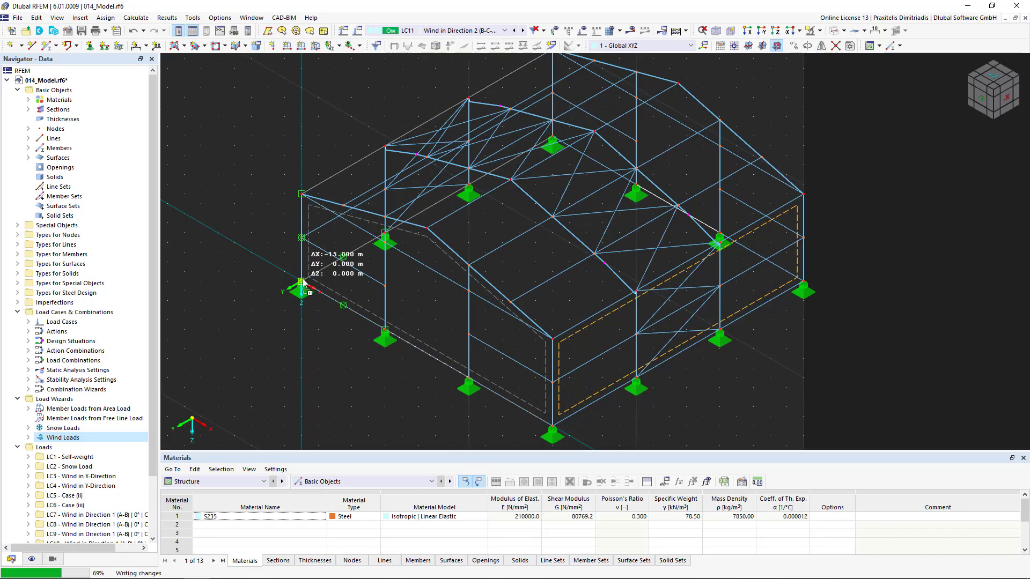
Step: Copy the gable wall surface to the back of the hall and show a semi-transparent solid view
{"action": "left_click", "coordinate": [534, 406]}
{"action": "left_click_drag", "start_coordinate": [711, 307], "coordinate": [805, 288], "text": "ctrl"}
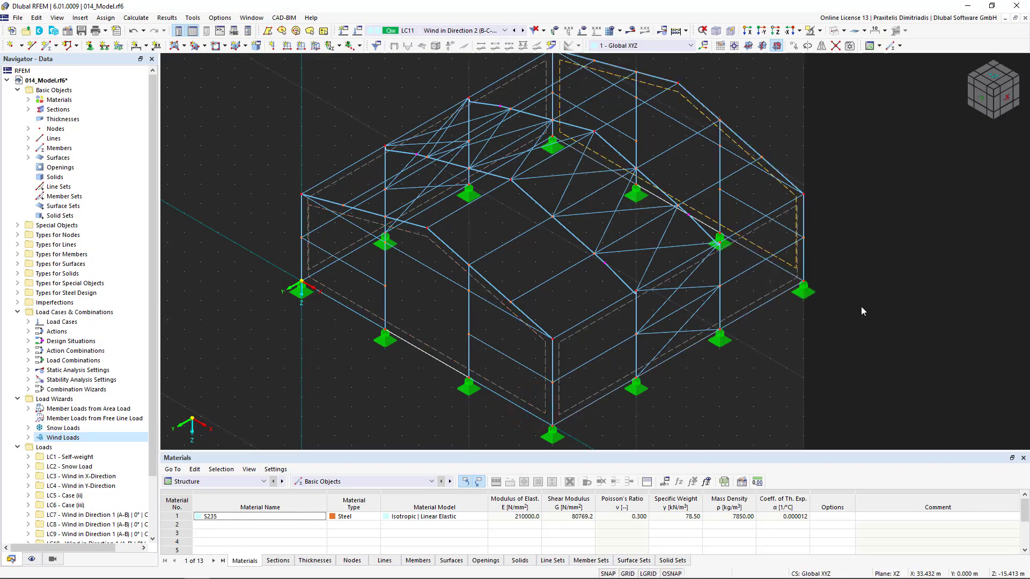
{"action": "left_click", "coordinate": [861, 306]}
{"action": "left_click", "coordinate": [833, 31]}
{"action": "left_click", "coordinate": [833, 32]}
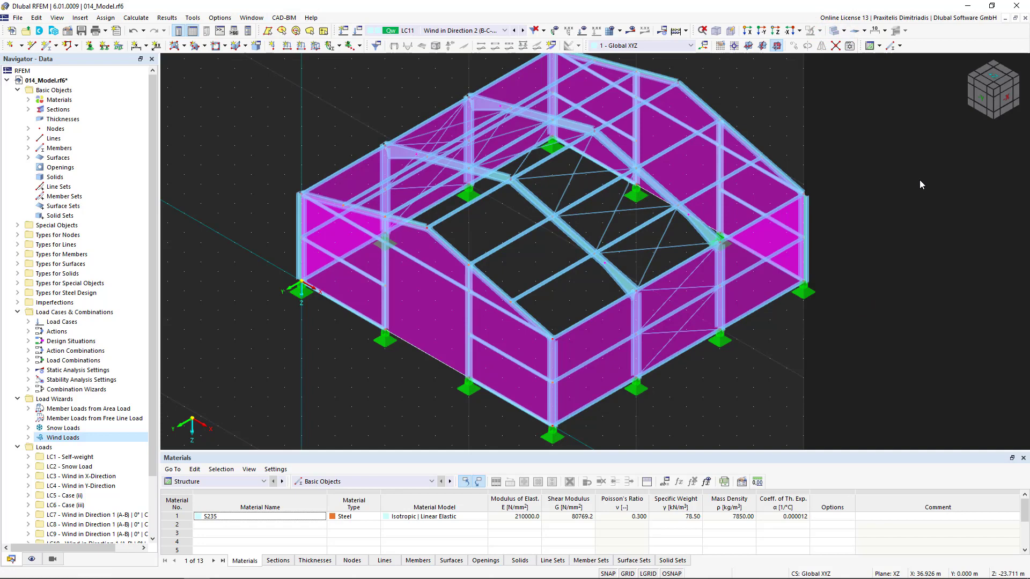
Step: Reverse the local axis systems of the right wall and then the other selected wall surfaces
{"action": "right_click", "coordinate": [754, 279]}
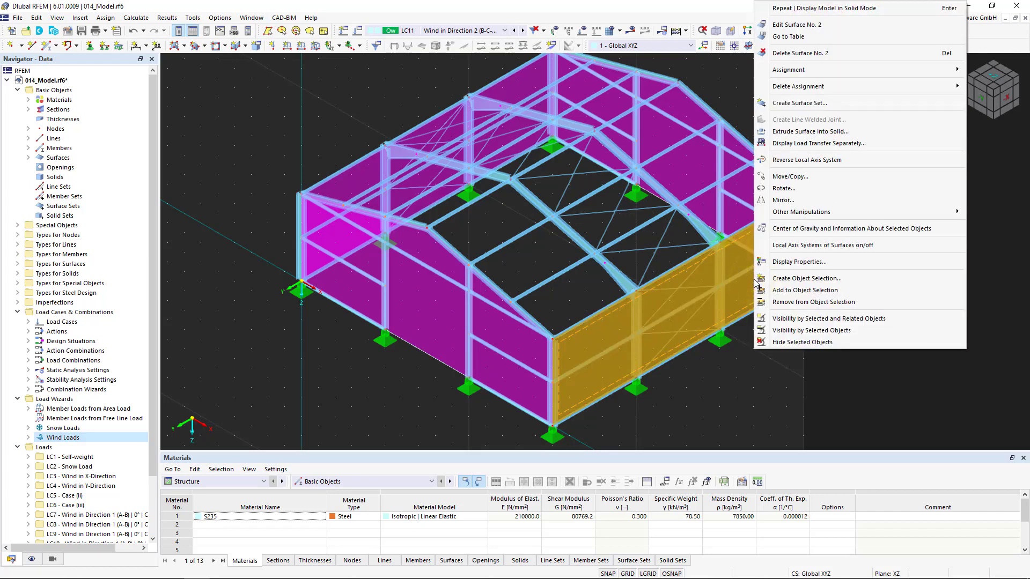
{"action": "left_click", "coordinate": [844, 245]}
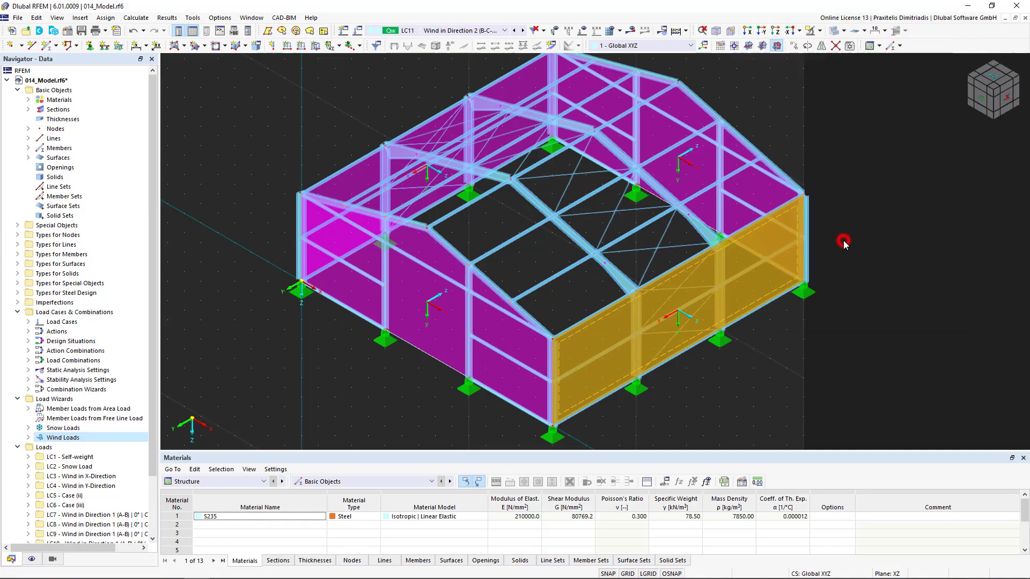
{"action": "left_click", "coordinate": [889, 236]}
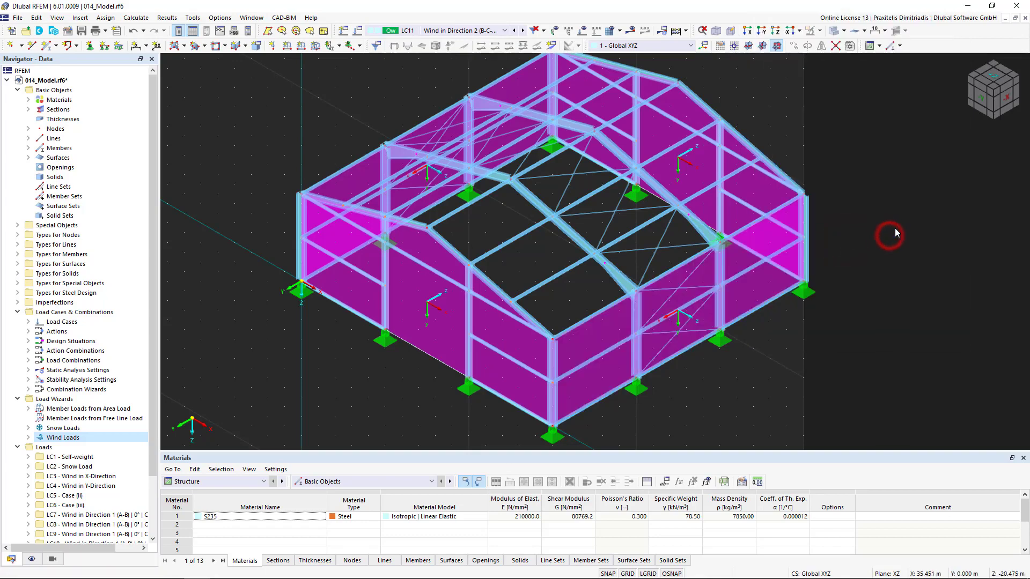
{"action": "right_click_drag", "start_coordinate": [895, 228], "coordinate": [644, 257], "text": "ctrl"}
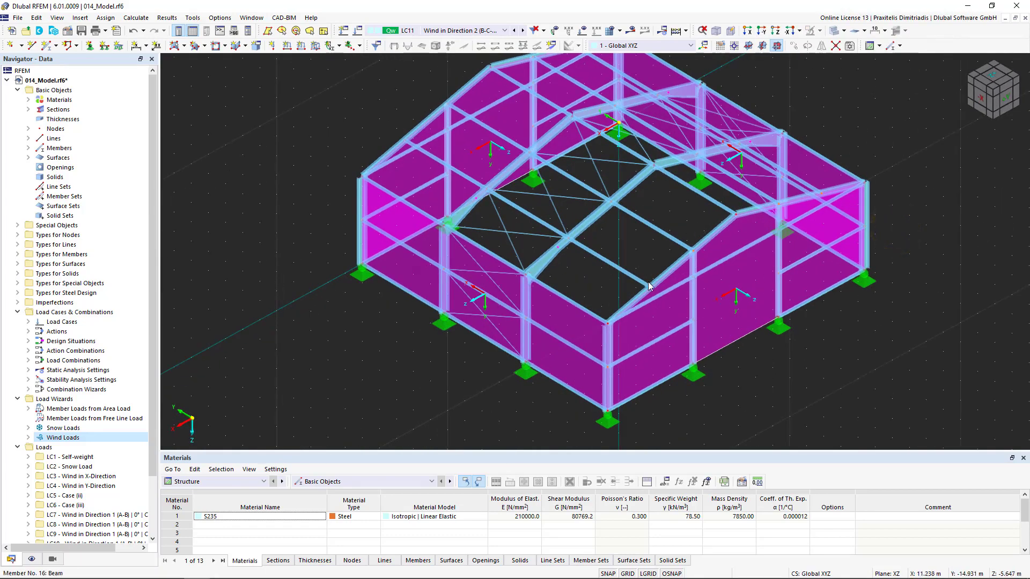
{"action": "left_click", "coordinate": [581, 334]}
{"action": "left_click", "coordinate": [639, 326], "text": "ctrl"}
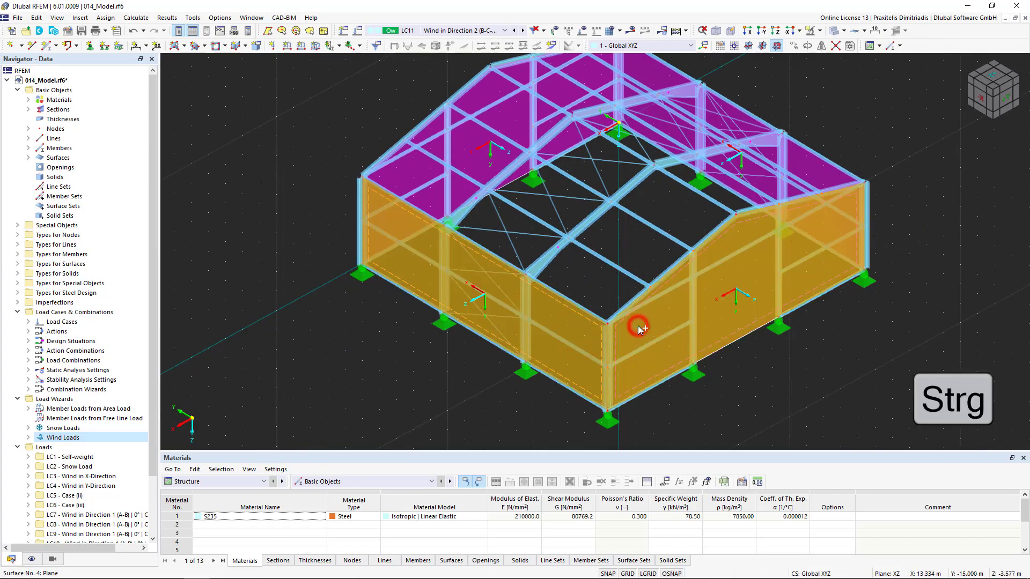
{"action": "right_click", "coordinate": [638, 327], "text": "ctrl"}
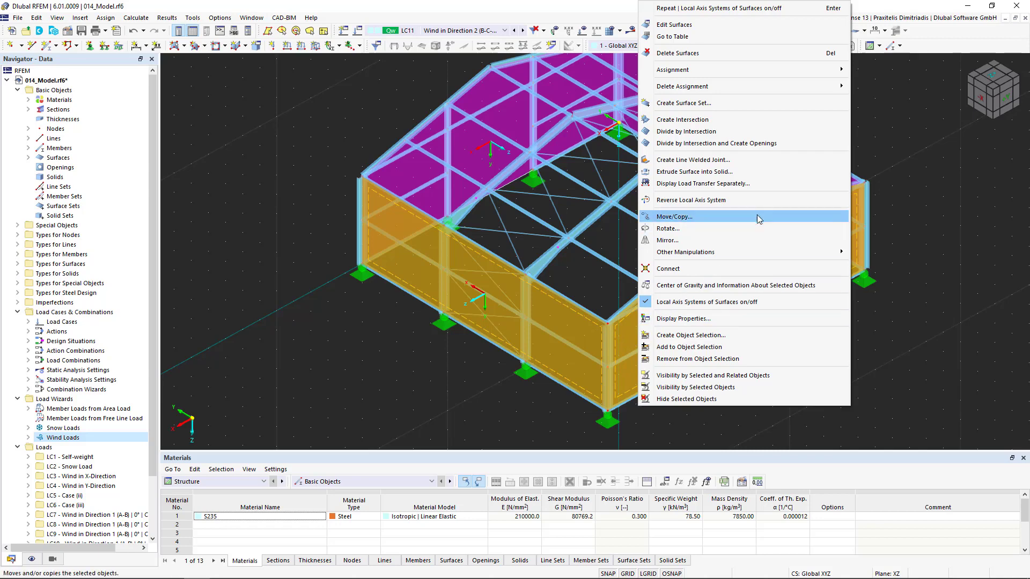
{"action": "left_click", "coordinate": [771, 199]}
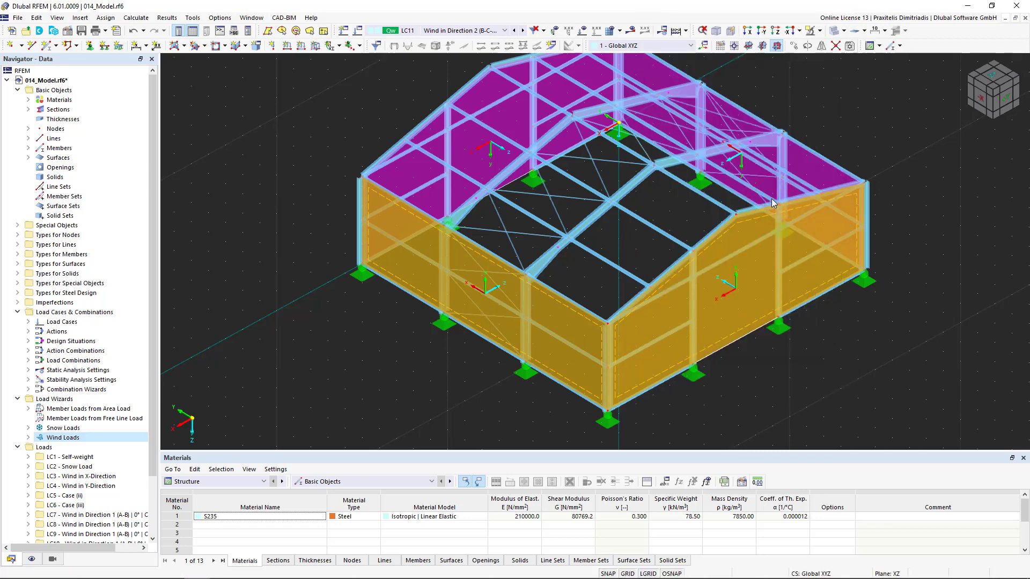
Step: Set side wall surfaces 2 and 3 to transfer load in the 'y | Local in y' direction only
{"action": "left_click", "coordinate": [823, 339]}
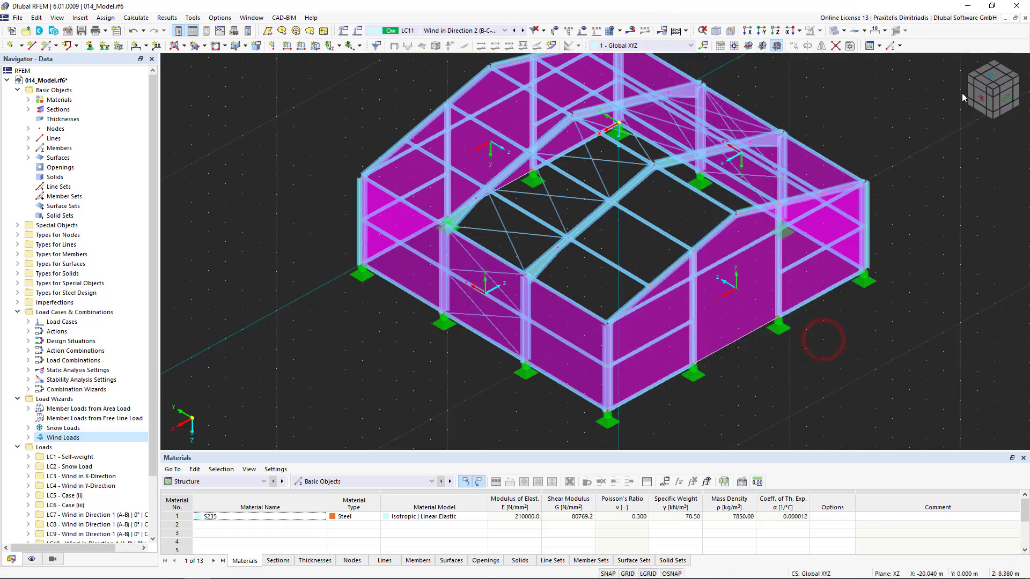
{"action": "left_click", "coordinate": [971, 82]}
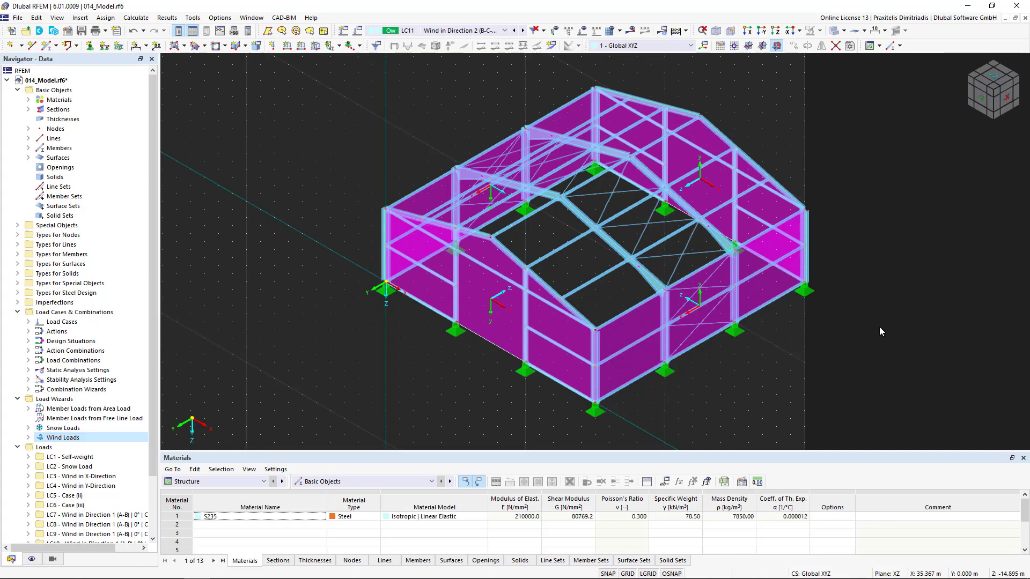
{"action": "left_click", "coordinate": [628, 328]}
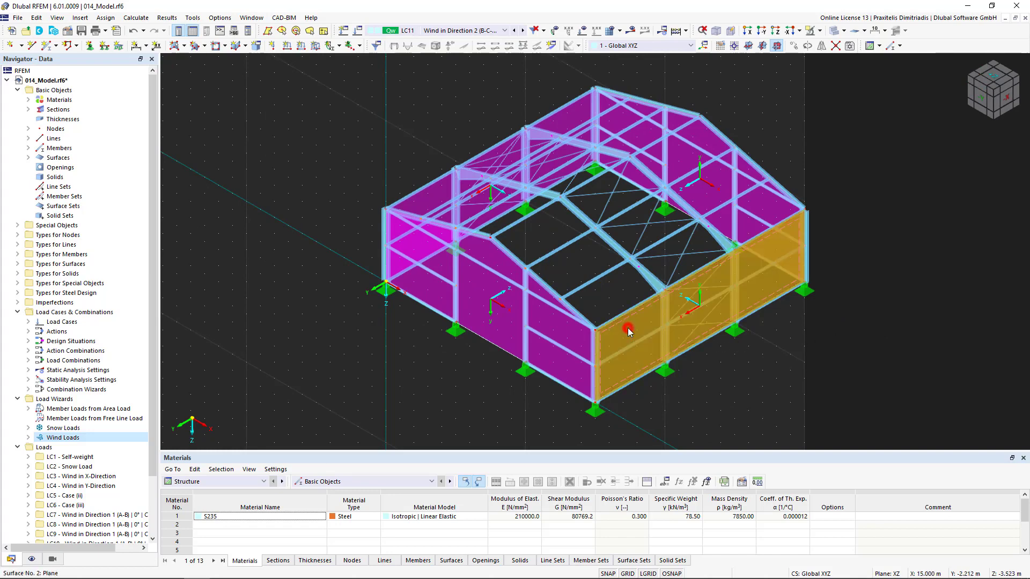
{"action": "left_click", "coordinate": [439, 202], "text": "ctrl"}
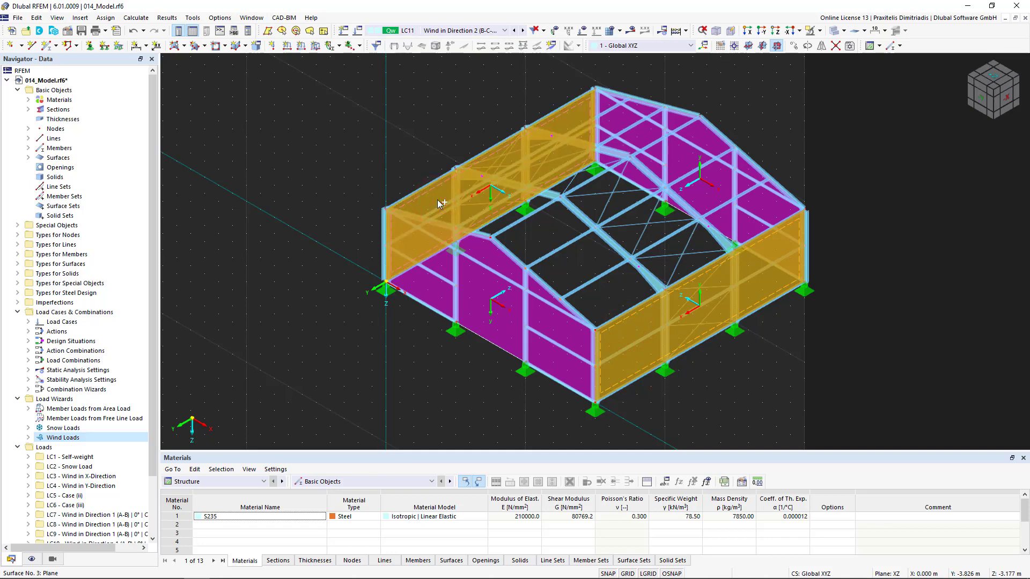
{"action": "double_click", "coordinate": [438, 200]}
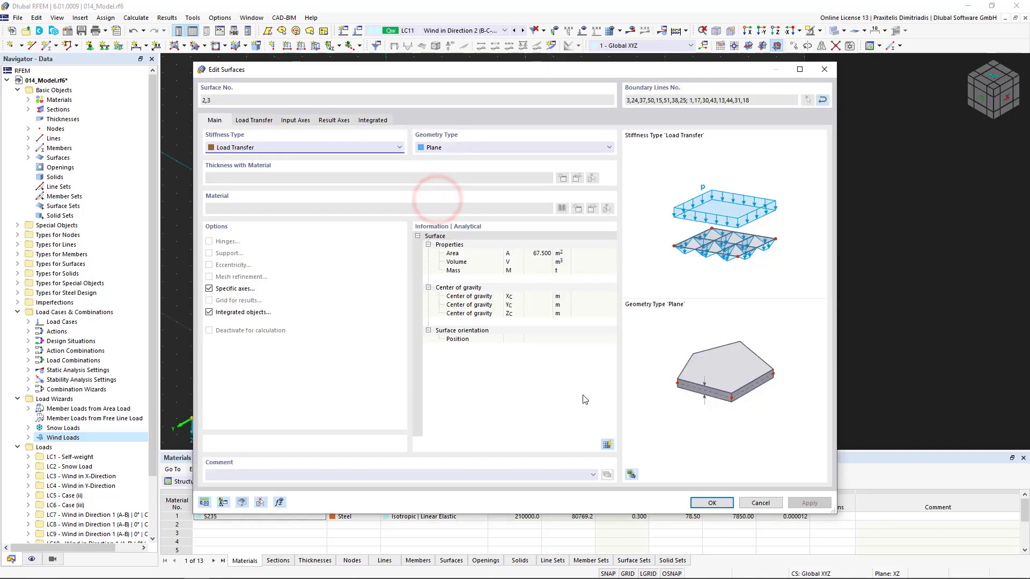
{"action": "left_click", "coordinate": [260, 120]}
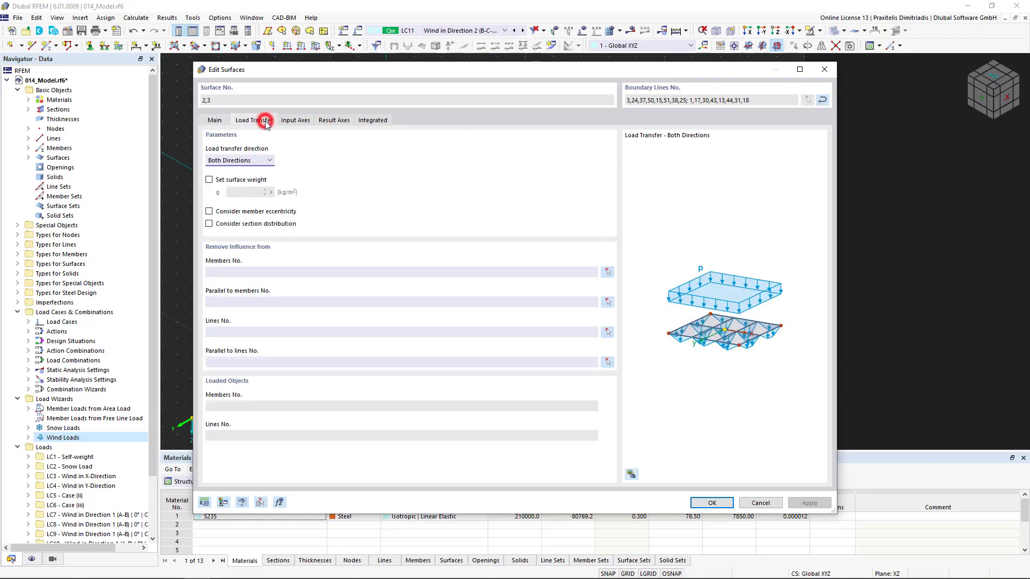
{"action": "left_click", "coordinate": [270, 160]}
{"action": "left_click", "coordinate": [264, 178]}
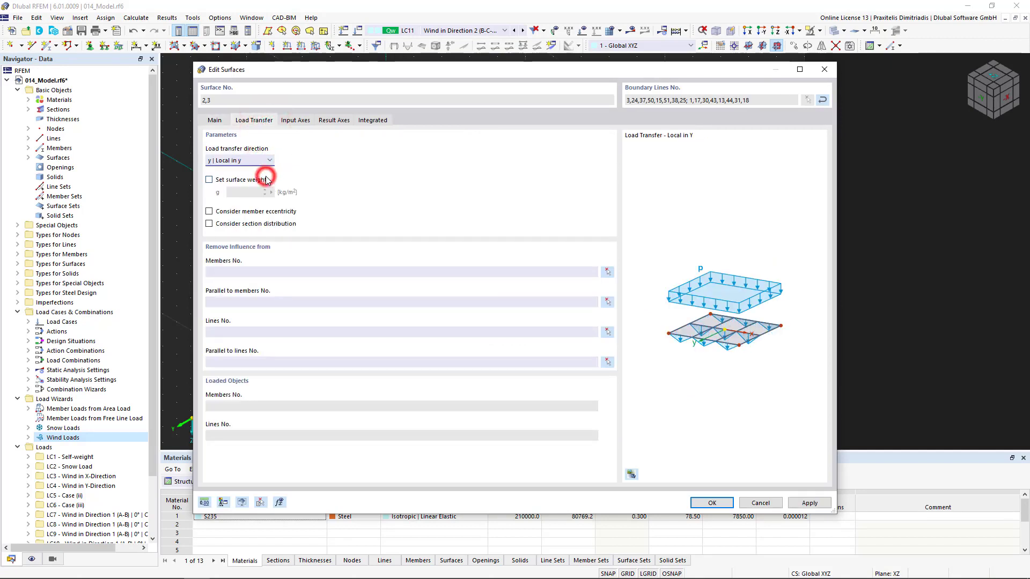
{"action": "left_click", "coordinate": [710, 503]}
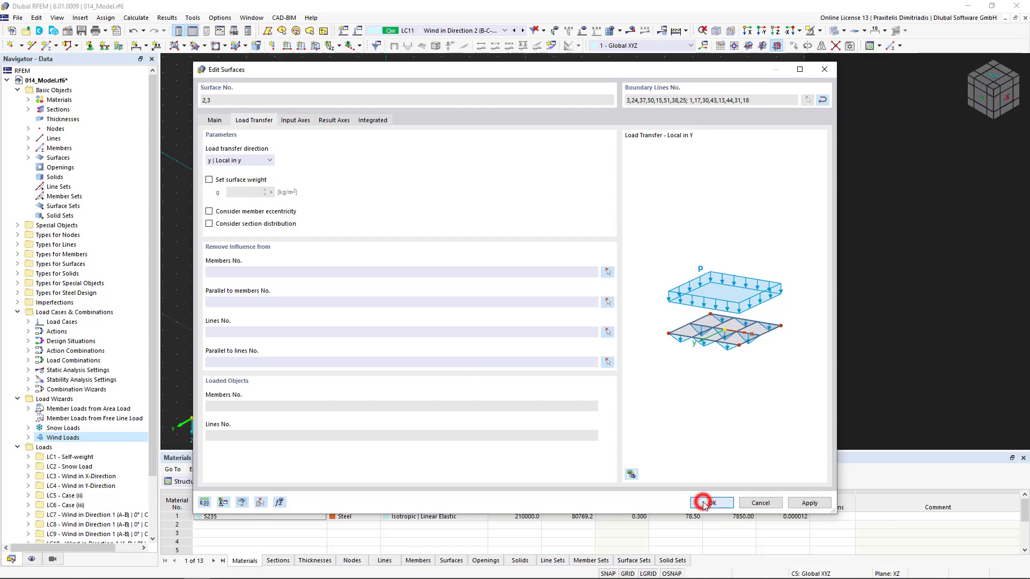
{"action": "left_click", "coordinate": [759, 369]}
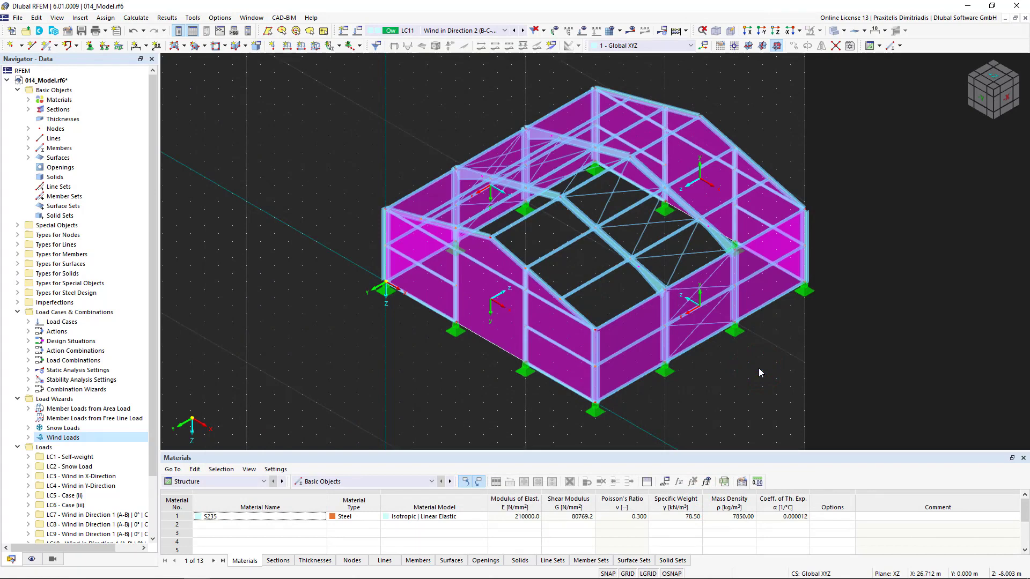
Step: Exclude columns 1 and 3 from surface 1's load transfer influence
{"action": "left_click", "coordinate": [560, 374]}
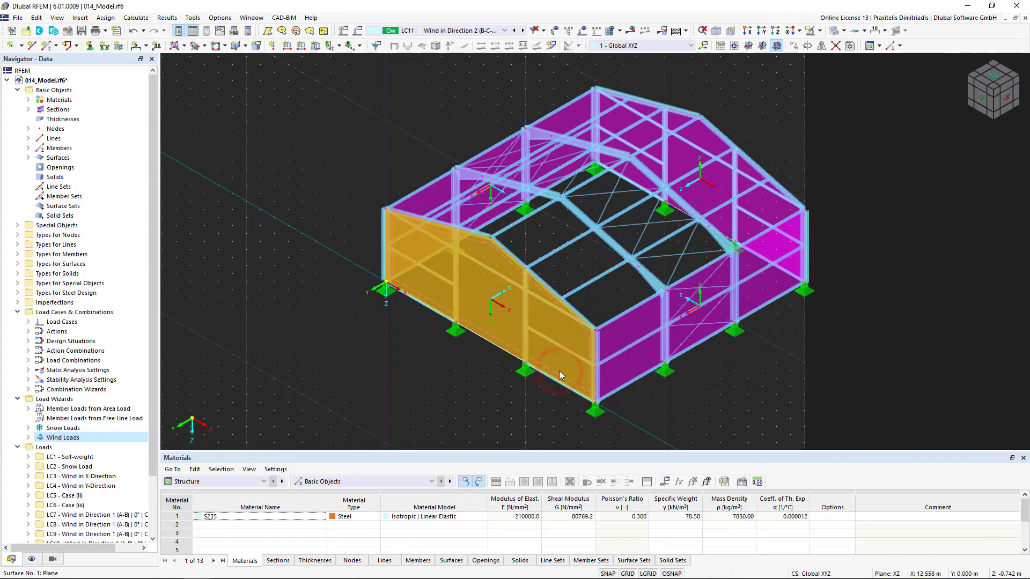
{"action": "double_click", "coordinate": [479, 292]}
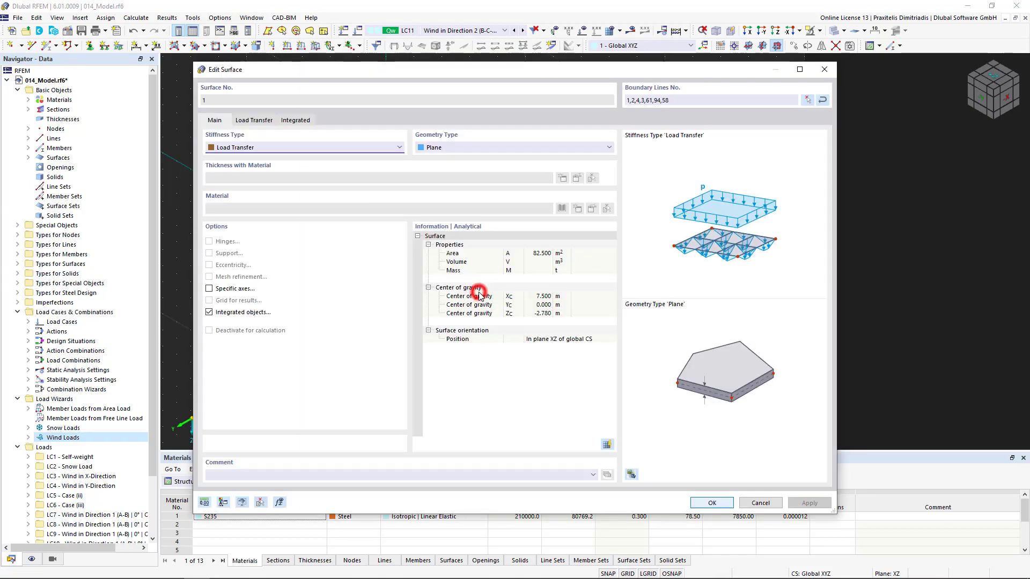
{"action": "left_click", "coordinate": [260, 123]}
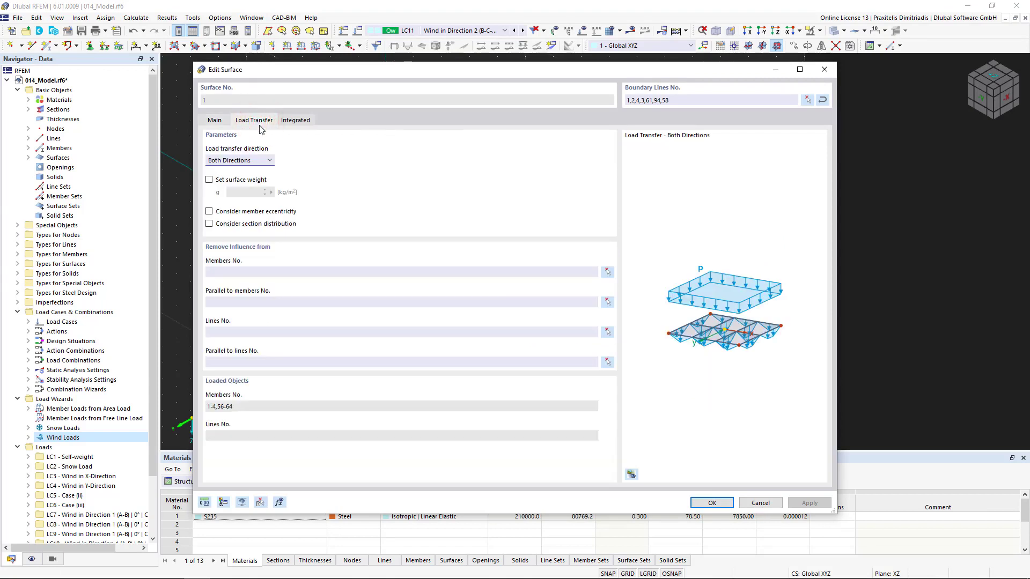
{"action": "left_click", "coordinate": [608, 273]}
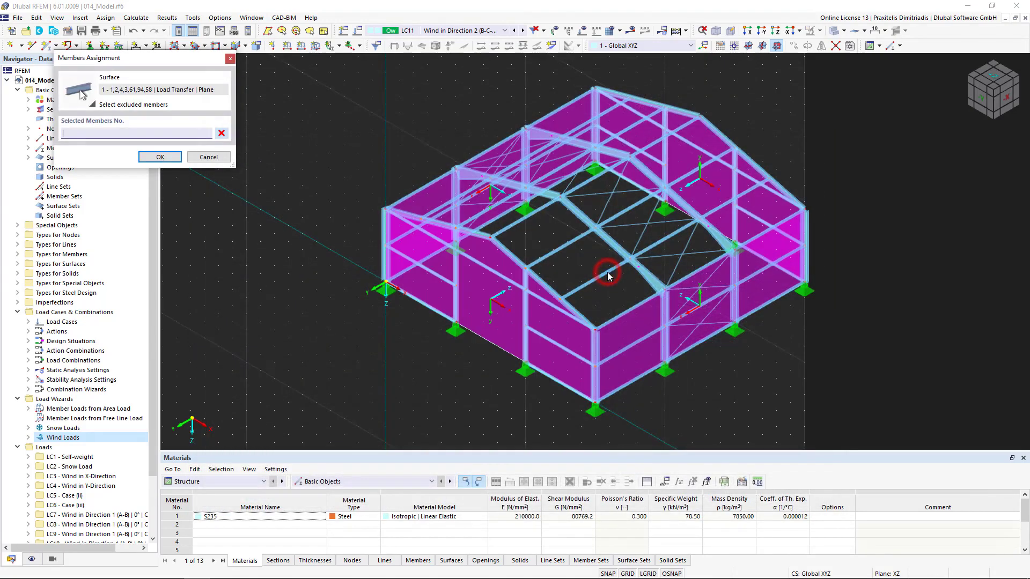
{"action": "left_click", "coordinate": [385, 244]}
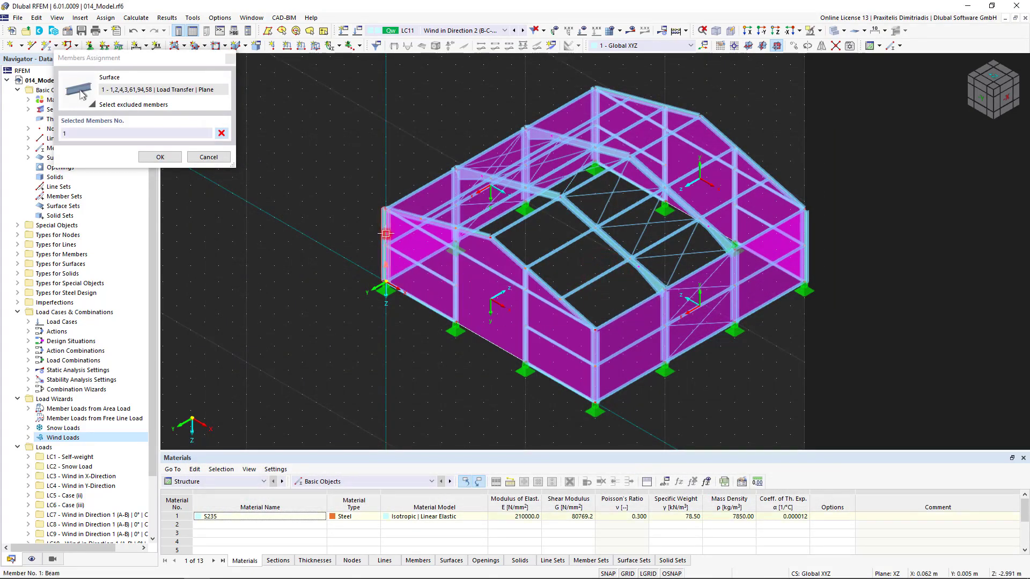
{"action": "left_click", "coordinate": [596, 349]}
{"action": "left_click", "coordinate": [164, 159]}
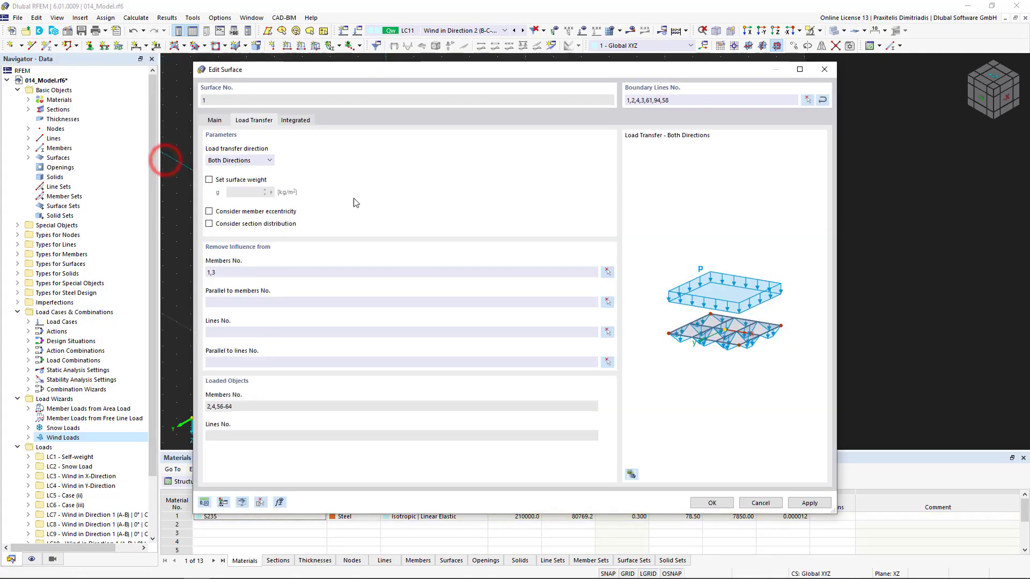
{"action": "left_click", "coordinate": [711, 503]}
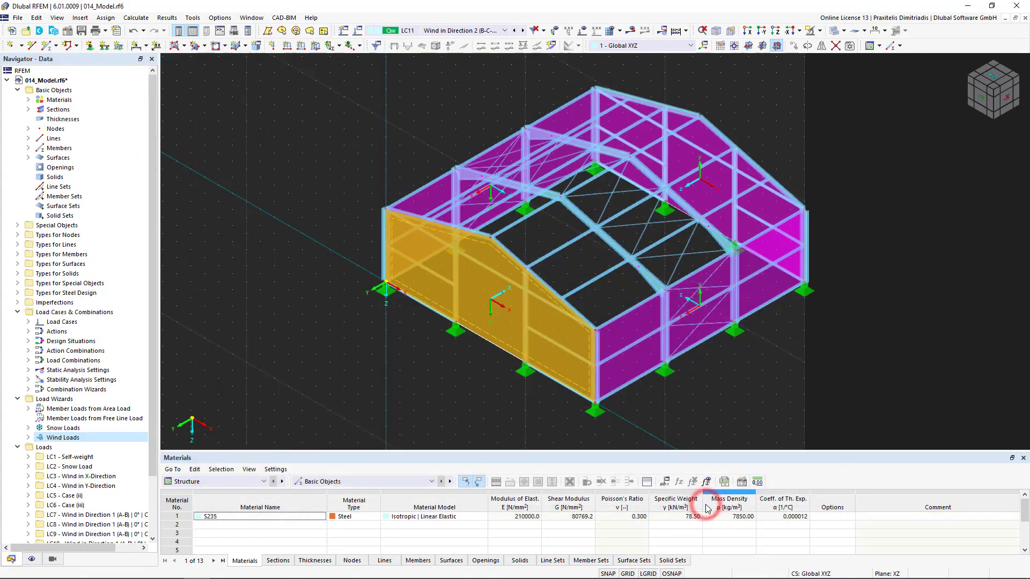
Step: Exclude columns 13 and 15 from surface 4's load transfer influence
{"action": "middle_click_drag", "start_coordinate": [853, 395], "coordinate": [719, 326]}
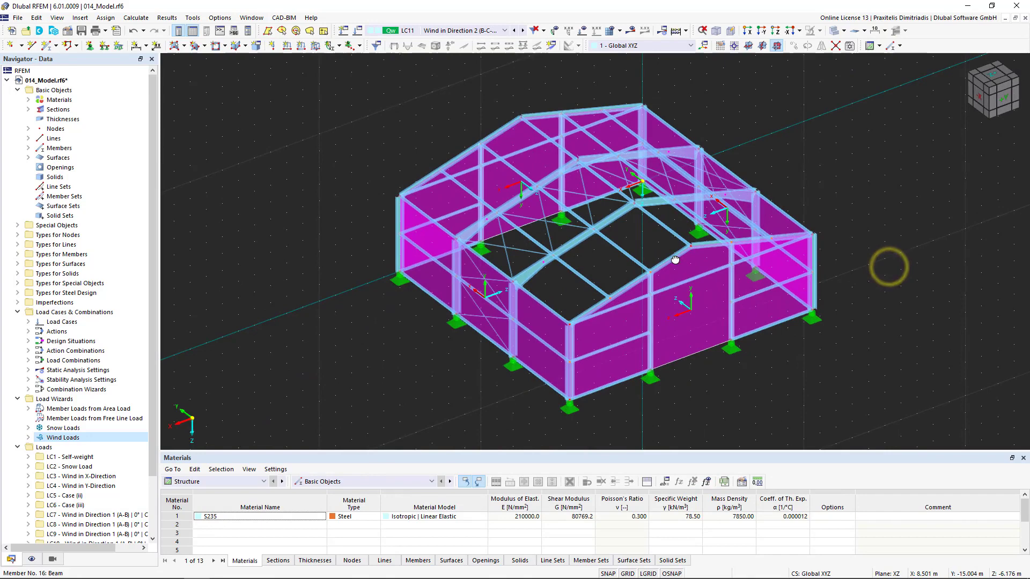
{"action": "double_click", "coordinate": [719, 327]}
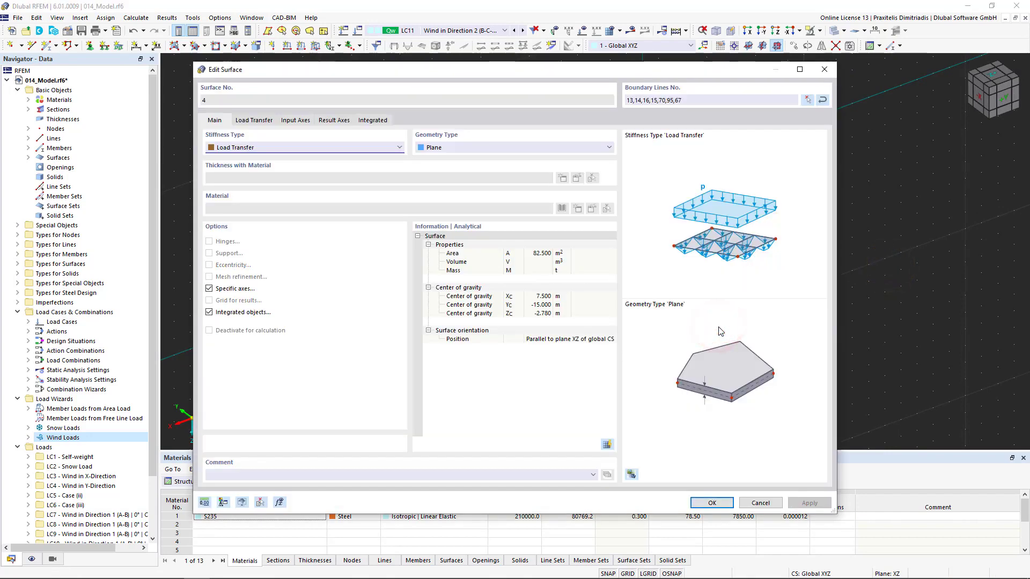
{"action": "left_click", "coordinate": [270, 121]}
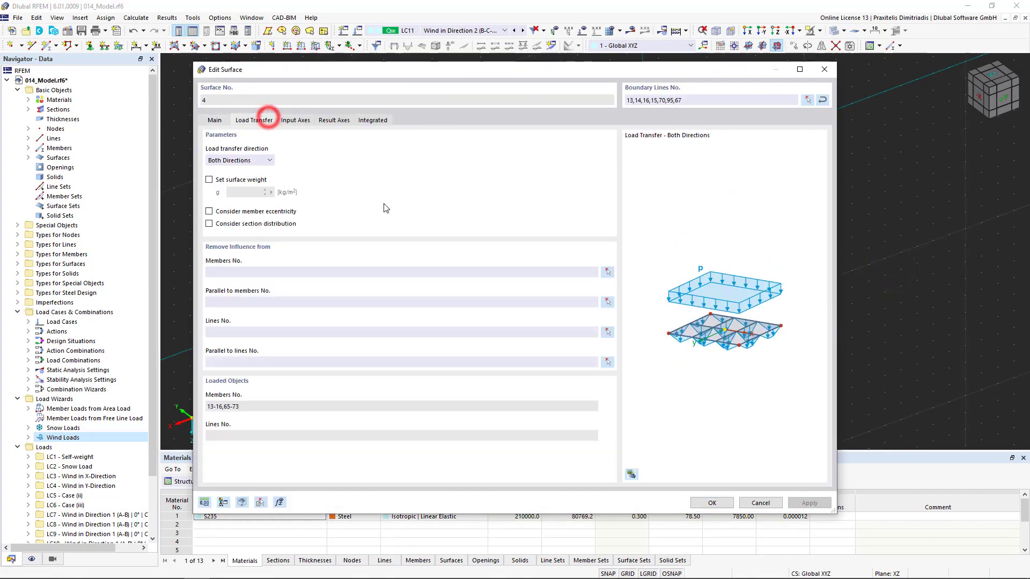
{"action": "left_click", "coordinate": [605, 274]}
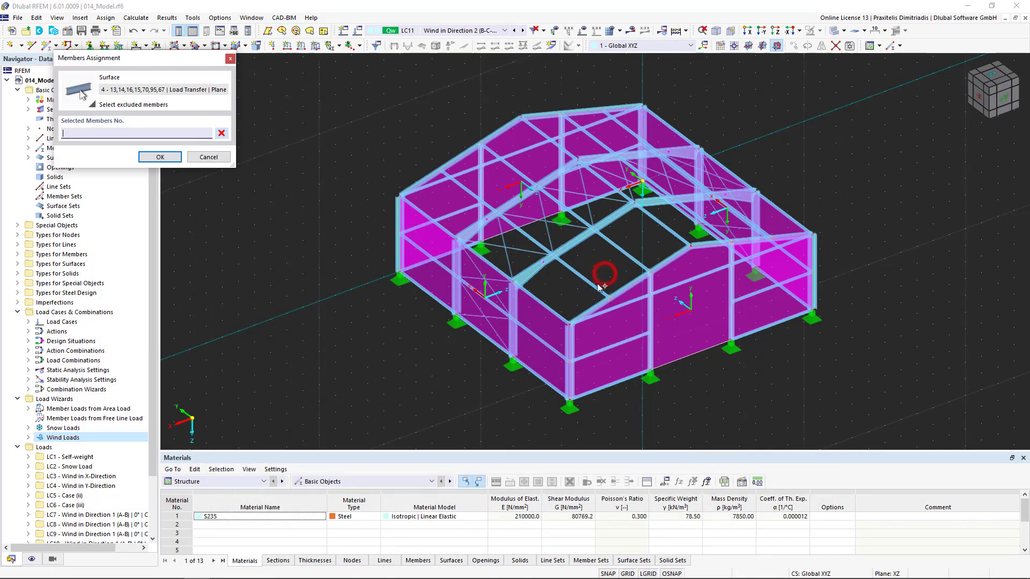
{"action": "left_click", "coordinate": [568, 349]}
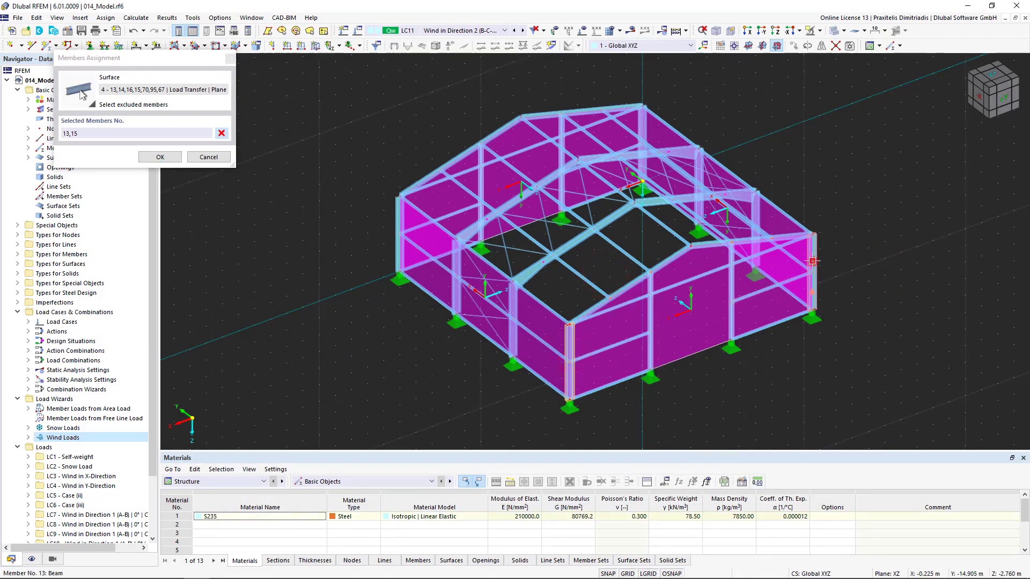
{"action": "left_click", "coordinate": [160, 157]}
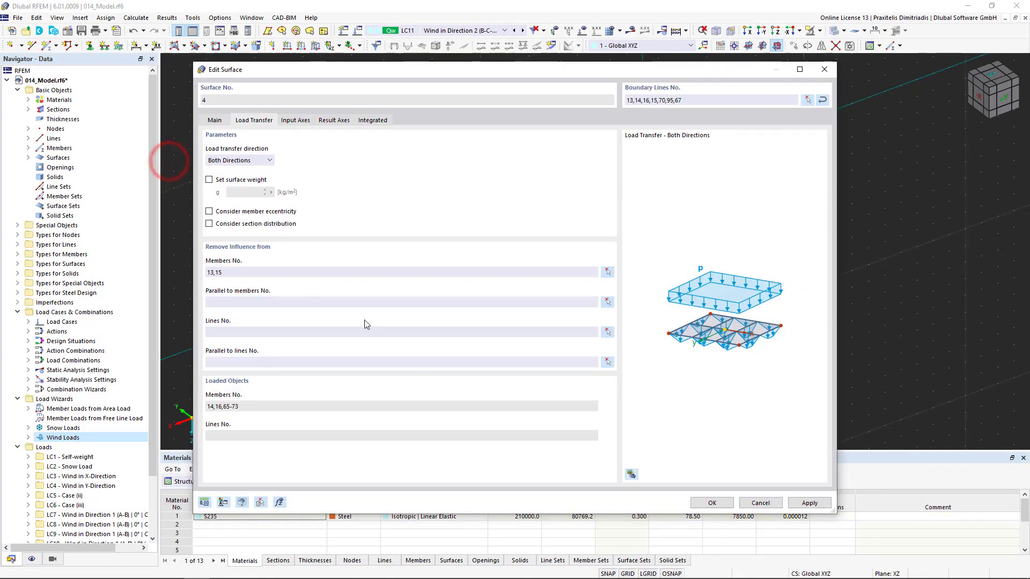
{"action": "left_click", "coordinate": [712, 503]}
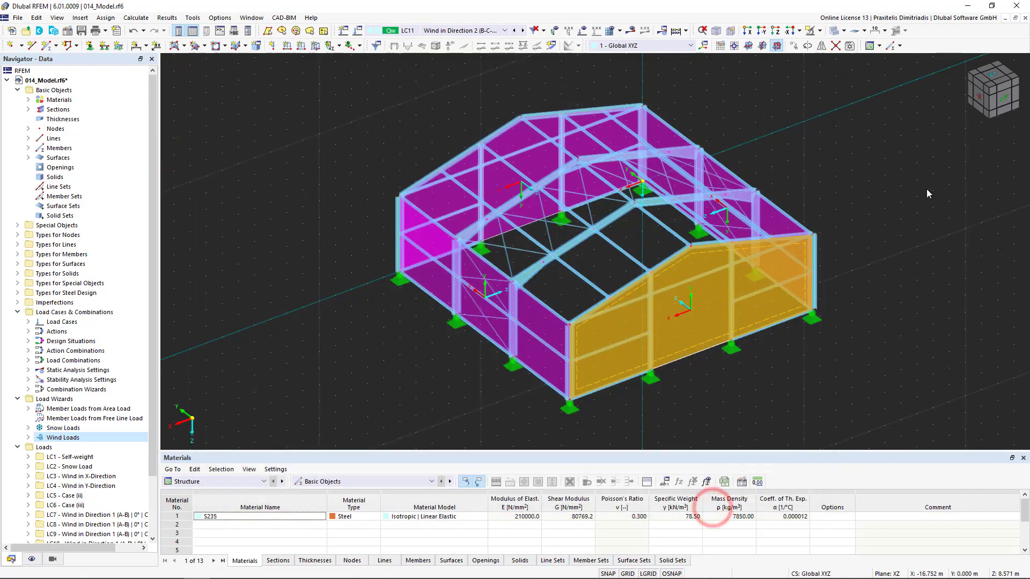
{"action": "left_click", "coordinate": [972, 81]}
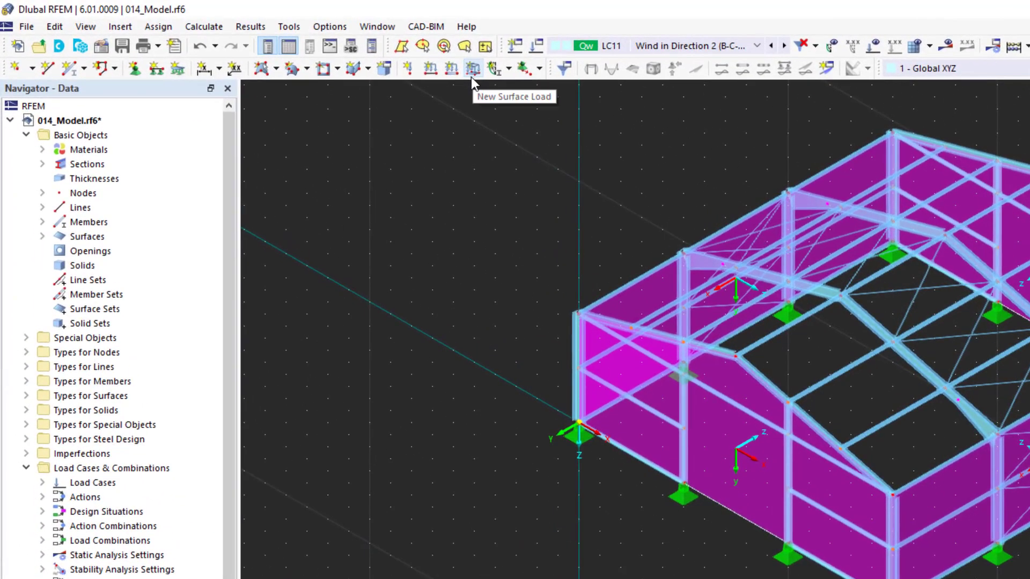
Step: Apply a 0.20 kN/m² global X projected surface load in LC3 to front wall surfaces 2 and 3
{"action": "left_click", "coordinate": [471, 77]}
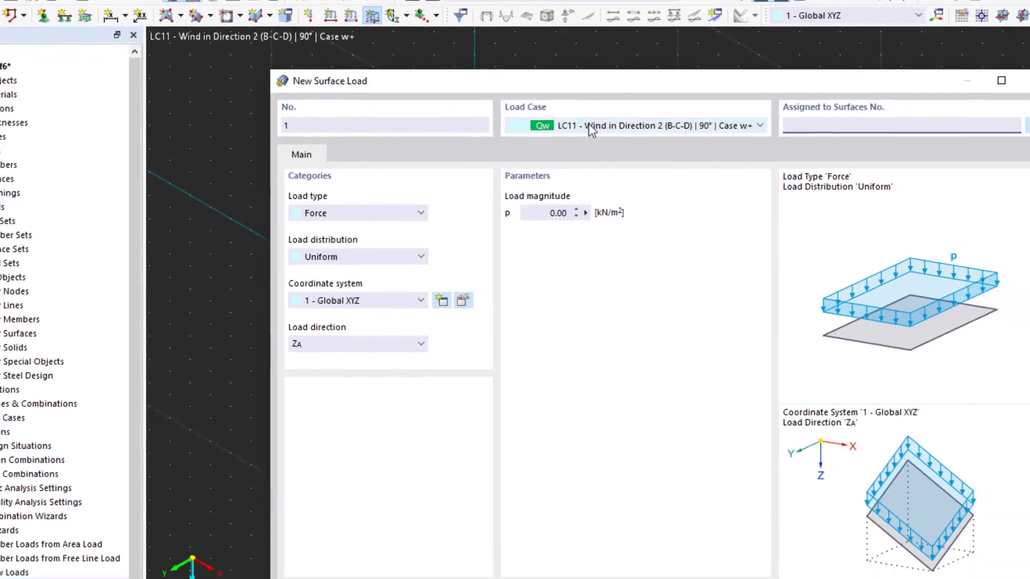
{"action": "left_click", "coordinate": [696, 184]}
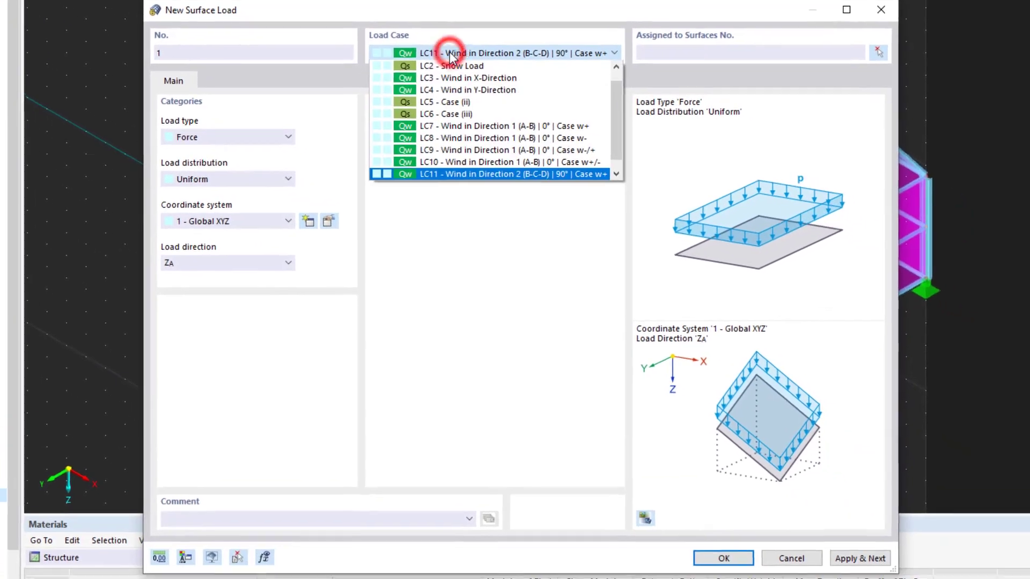
{"action": "left_click", "coordinate": [475, 79]}
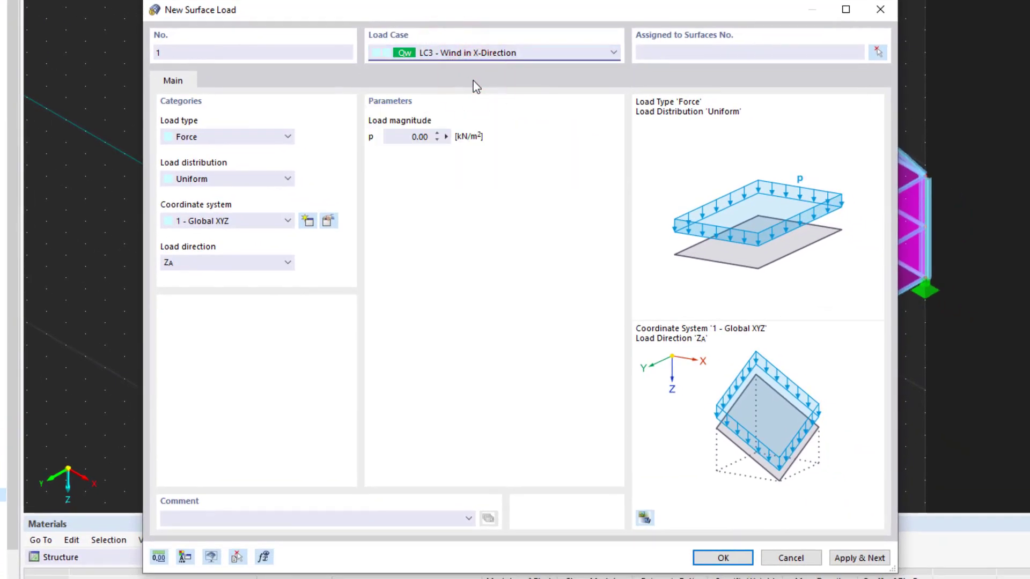
{"action": "left_click", "coordinate": [237, 263]}
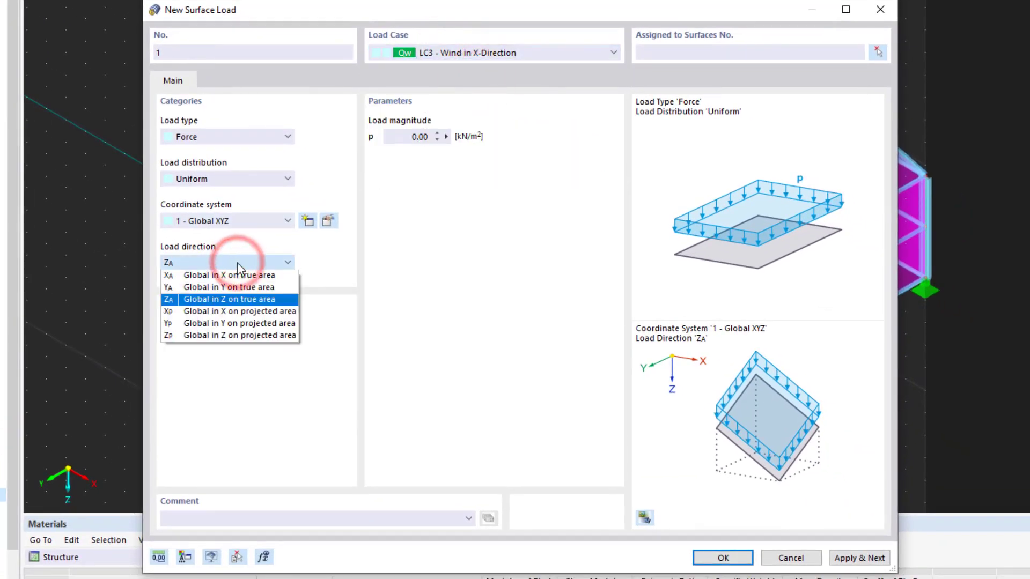
{"action": "left_click", "coordinate": [238, 312]}
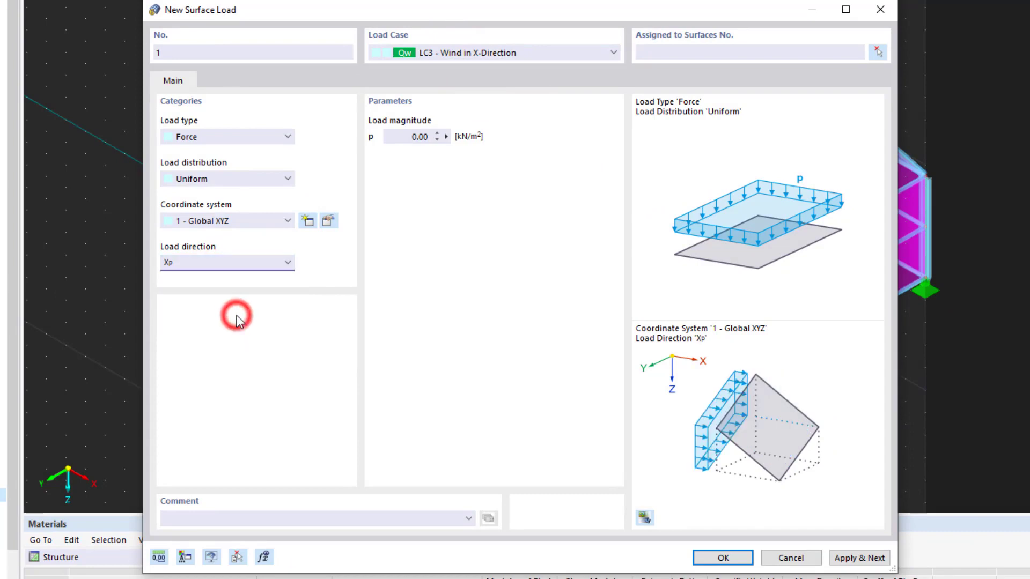
{"action": "left_click", "coordinate": [411, 137]}
{"action": "type", "text": "0,2"}
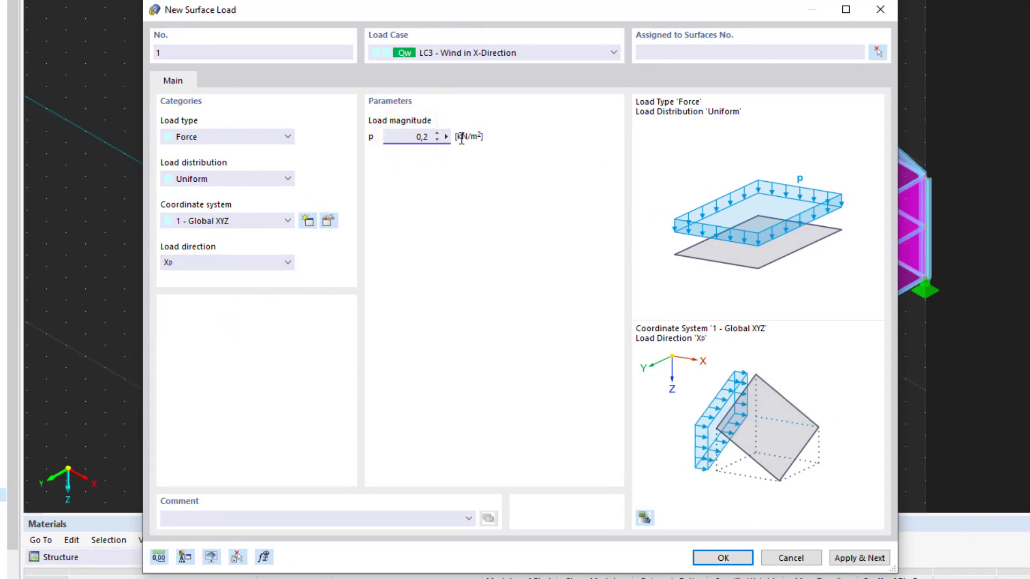
{"action": "left_click", "coordinate": [718, 557]}
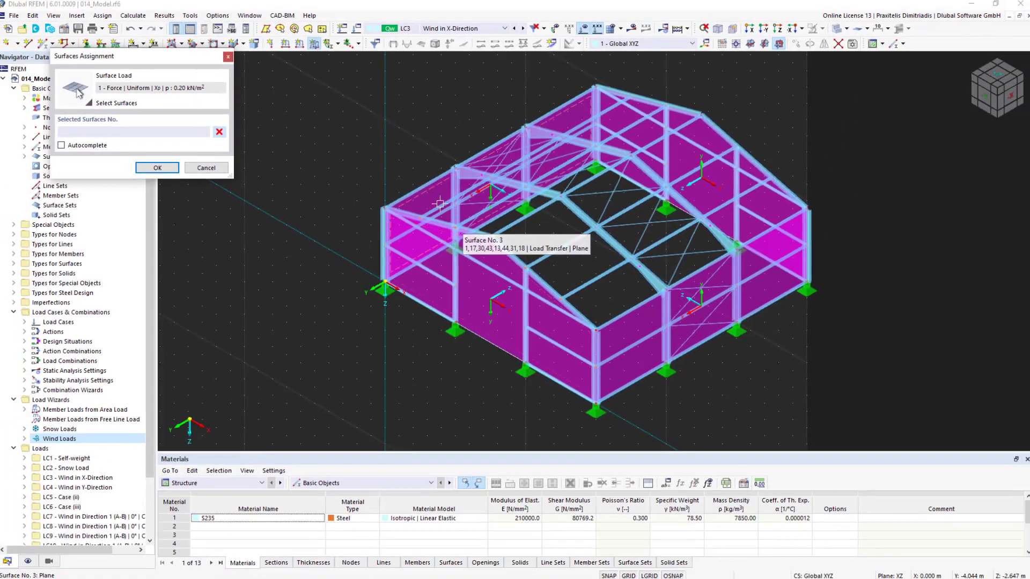
{"action": "left_click", "coordinate": [439, 204]}
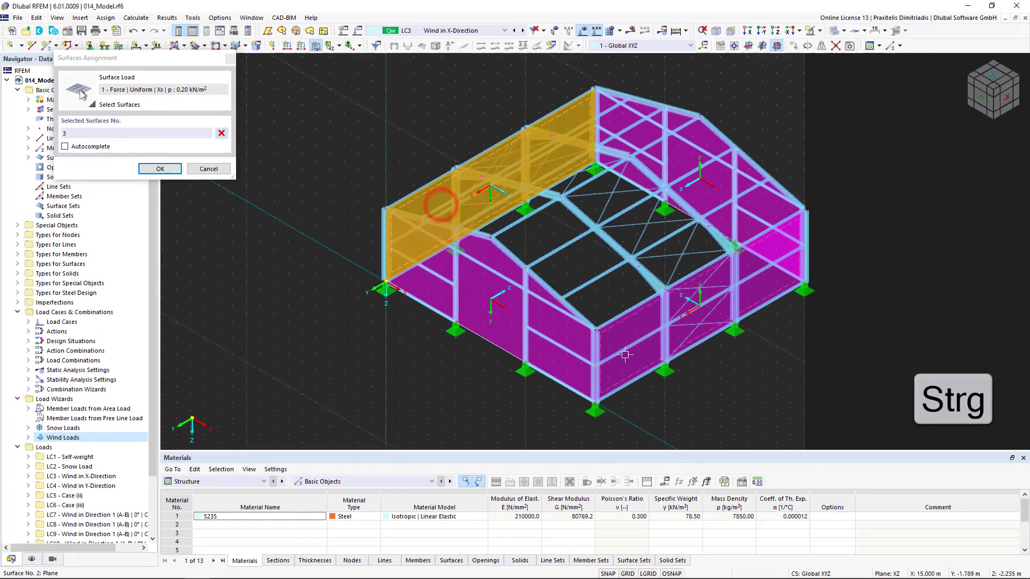
{"action": "left_click", "coordinate": [622, 340], "text": "ctrl"}
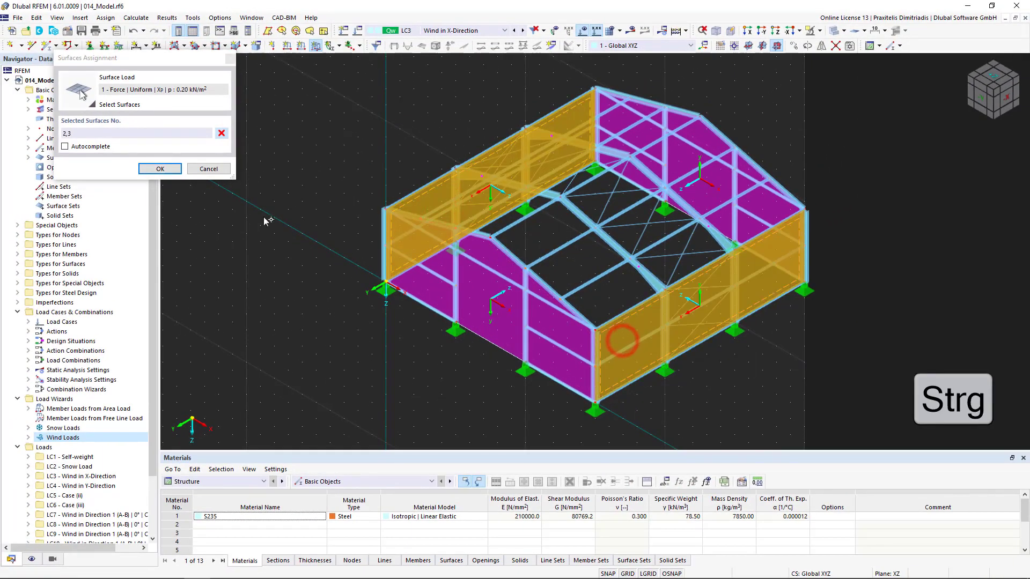
{"action": "left_click", "coordinate": [159, 169]}
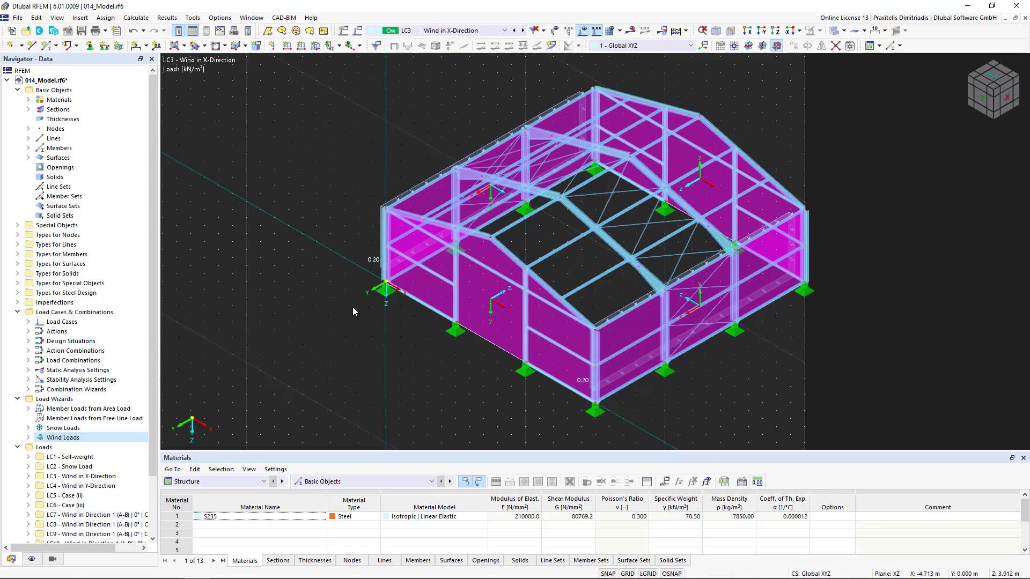
Step: Reduce the front-right wall's surface load to 0.10 kN/m²
{"action": "double_click", "coordinate": [644, 298]}
{"action": "double_click", "coordinate": [421, 182]}
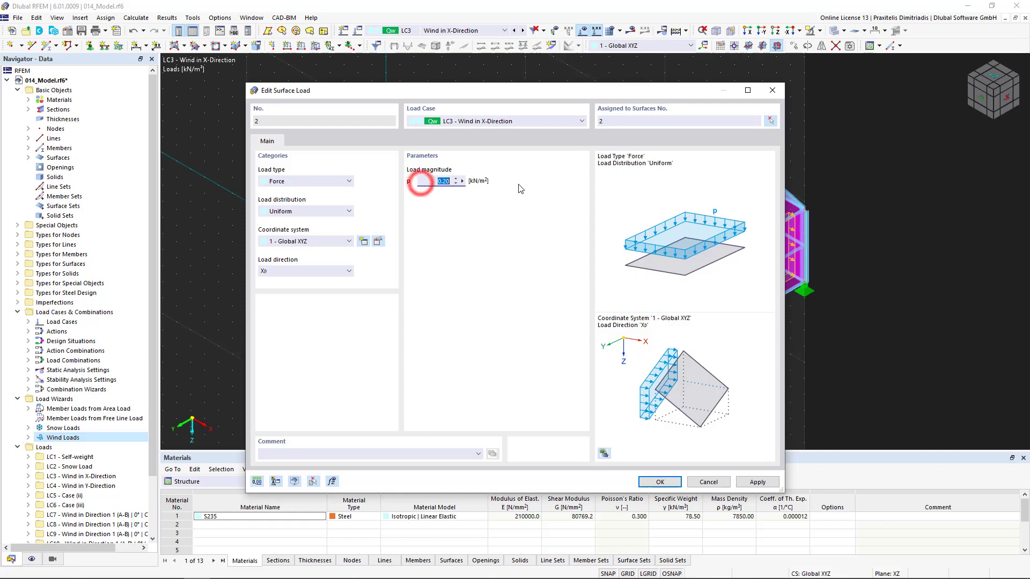
{"action": "type", "text": "0,"}
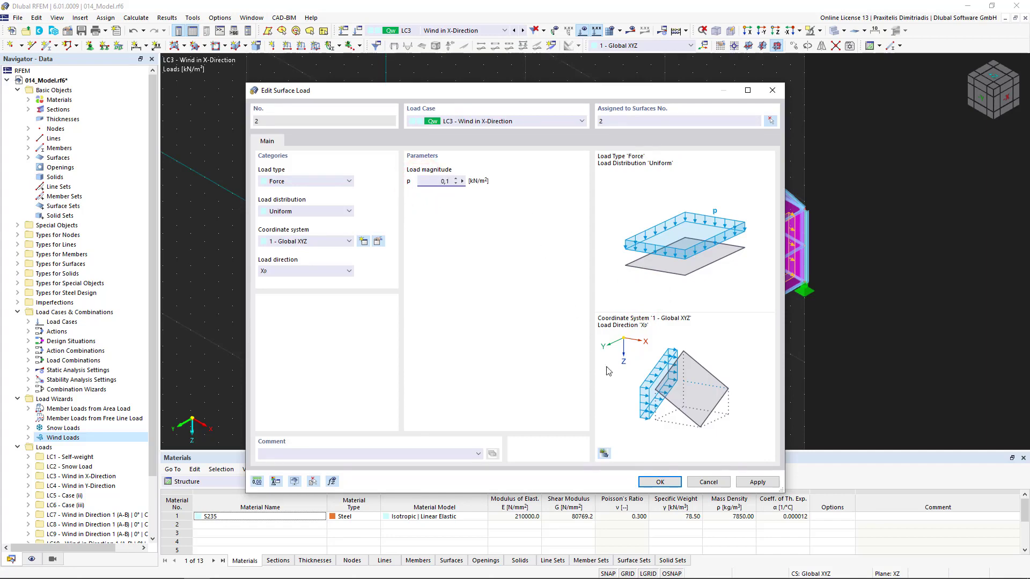
{"action": "type", "text": "1"}
{"action": "left_click", "coordinate": [661, 482]}
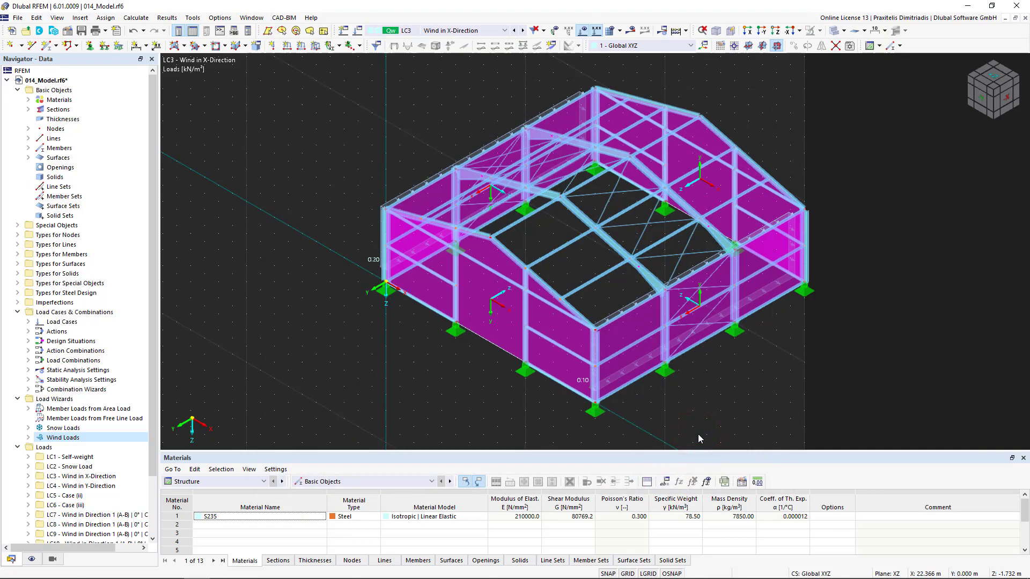
Step: Apply a -0.20 kN/m² global Y projected surface load in LC4 to gable surfaces 1 and 4
{"action": "left_click", "coordinate": [317, 45]}
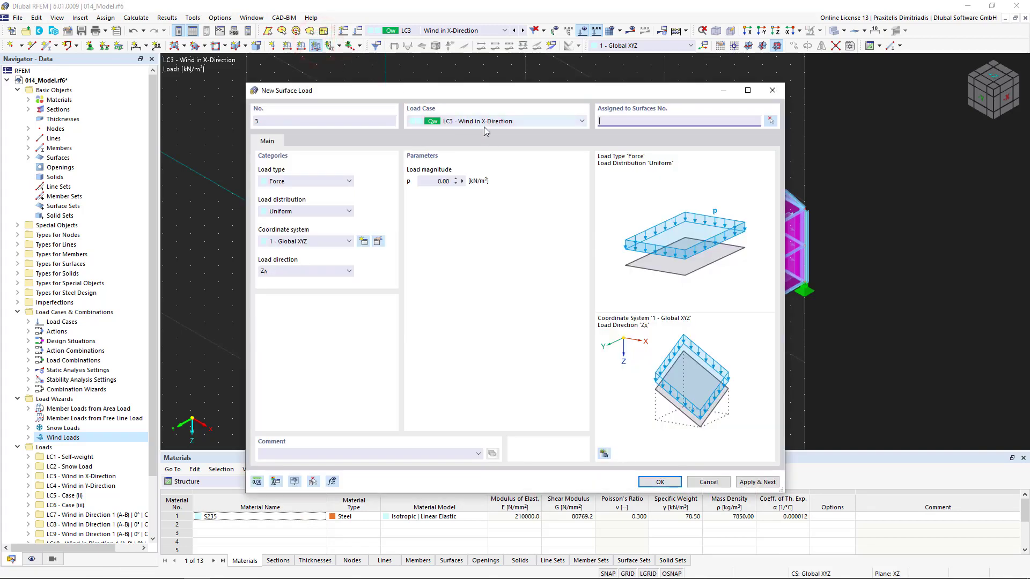
{"action": "left_click", "coordinate": [518, 123]}
{"action": "left_click", "coordinate": [521, 147]}
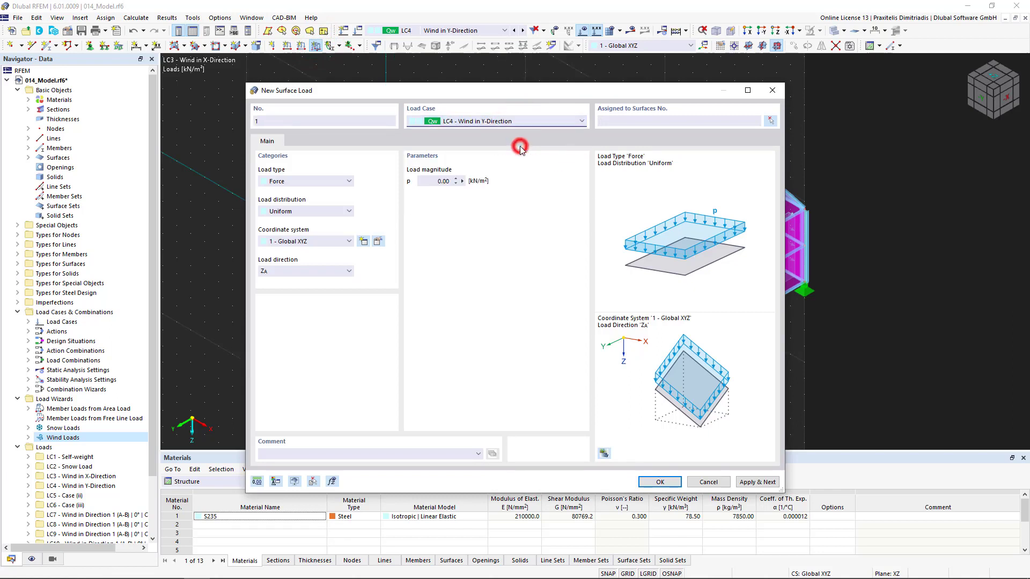
{"action": "left_click", "coordinate": [435, 180]}
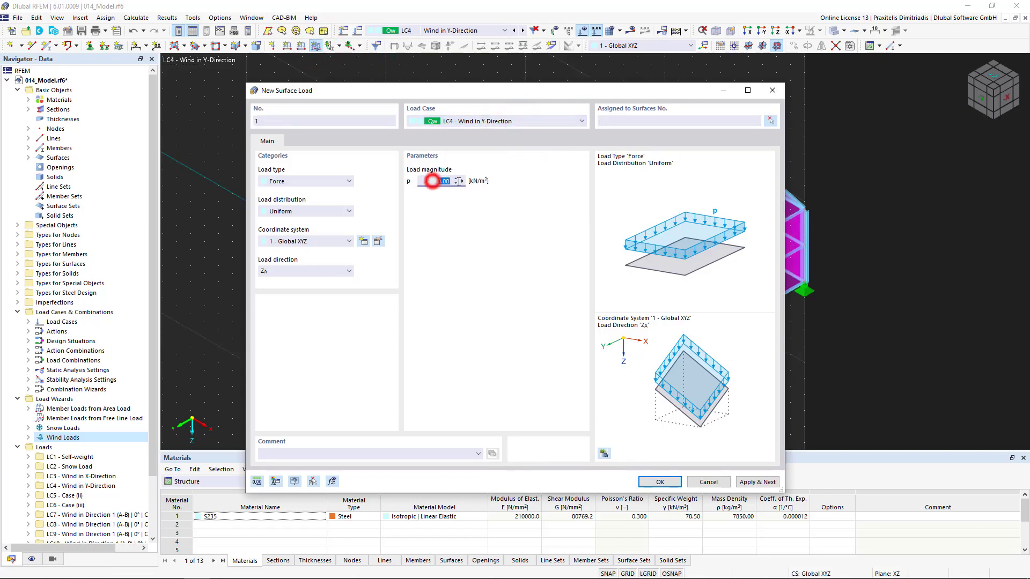
{"action": "type", "text": "0,2"}
{"action": "left_click", "coordinate": [347, 272]}
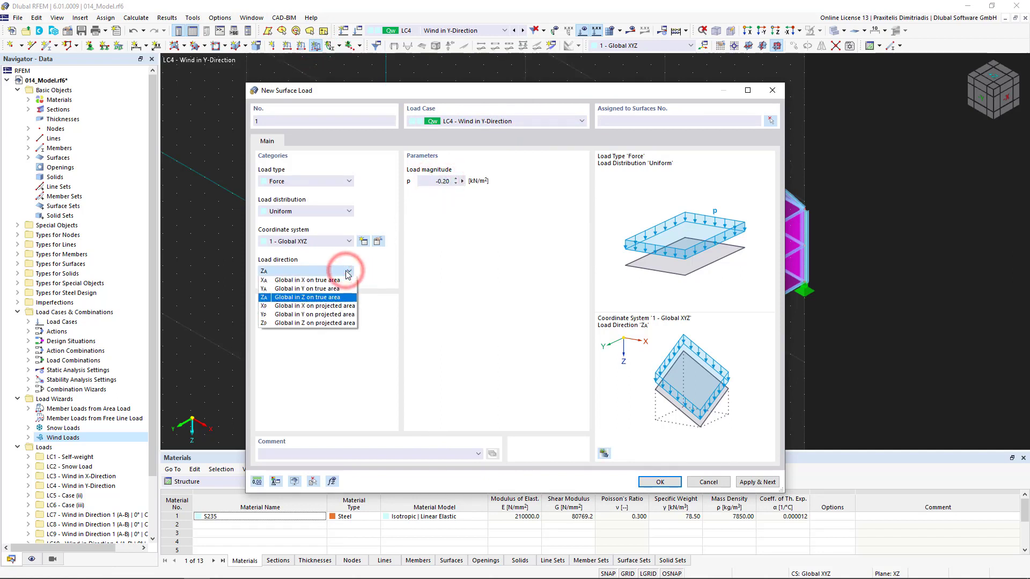
{"action": "left_click", "coordinate": [336, 315]}
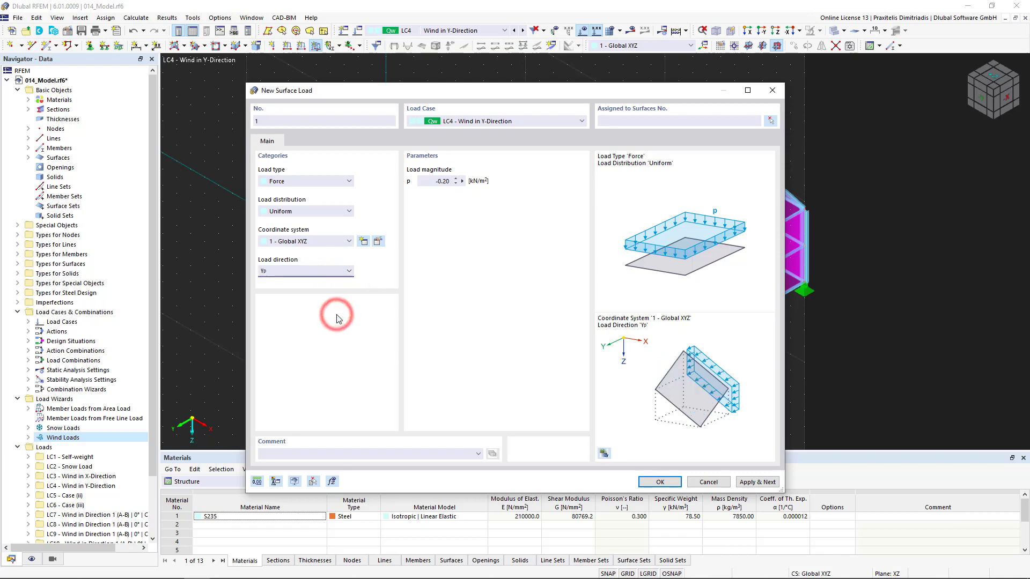
{"action": "left_click", "coordinate": [654, 482]}
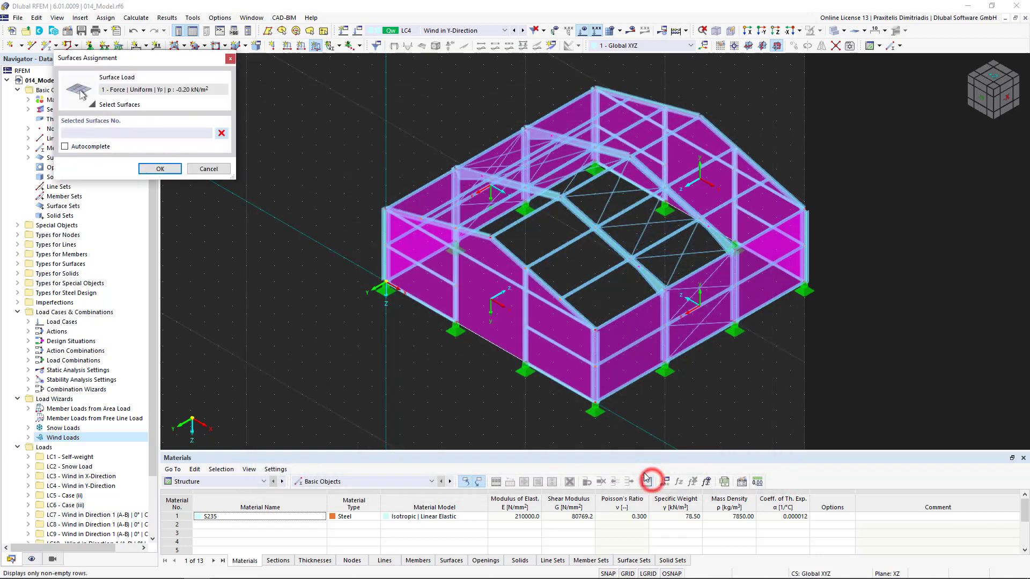
{"action": "left_click", "coordinate": [512, 322]}
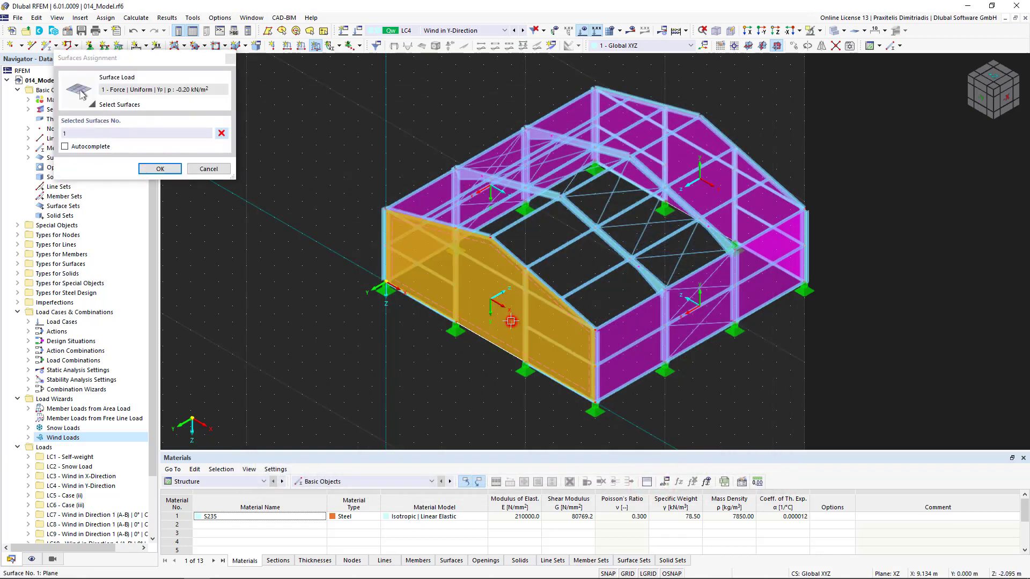
{"action": "left_click", "coordinate": [718, 184]}
{"action": "left_click", "coordinate": [170, 167]}
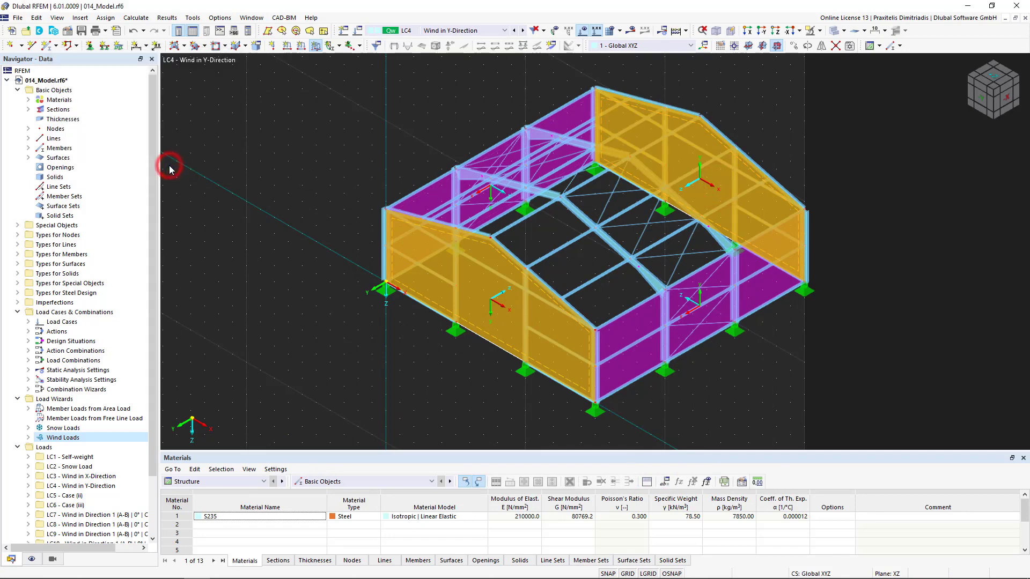
Step: Change the far gable wall's (surface 4) load magnitude to -0.10 kN/m²
{"action": "left_click", "coordinate": [335, 155]}
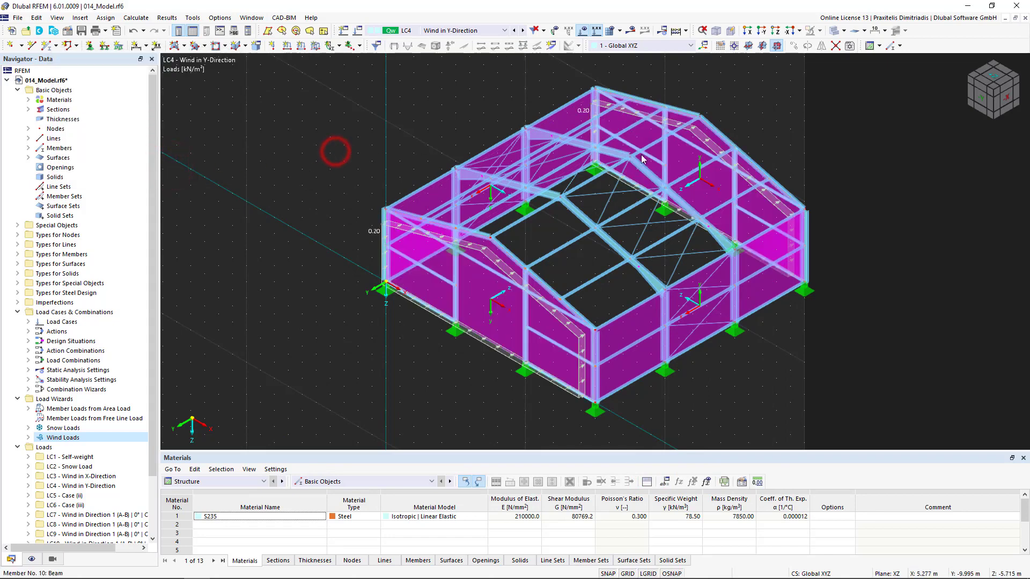
{"action": "double_click", "coordinate": [703, 144]}
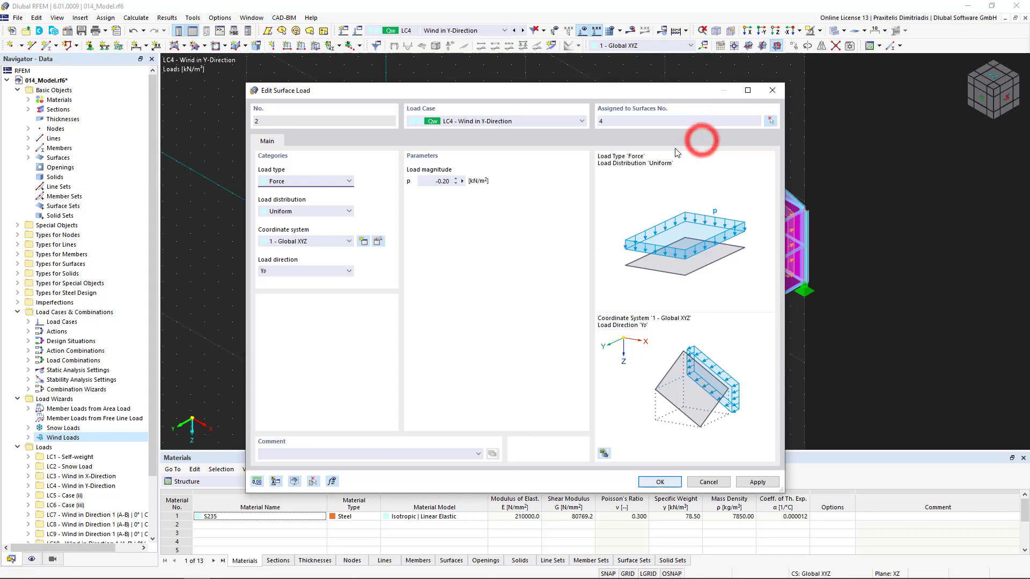
{"action": "left_click", "coordinate": [444, 181]}
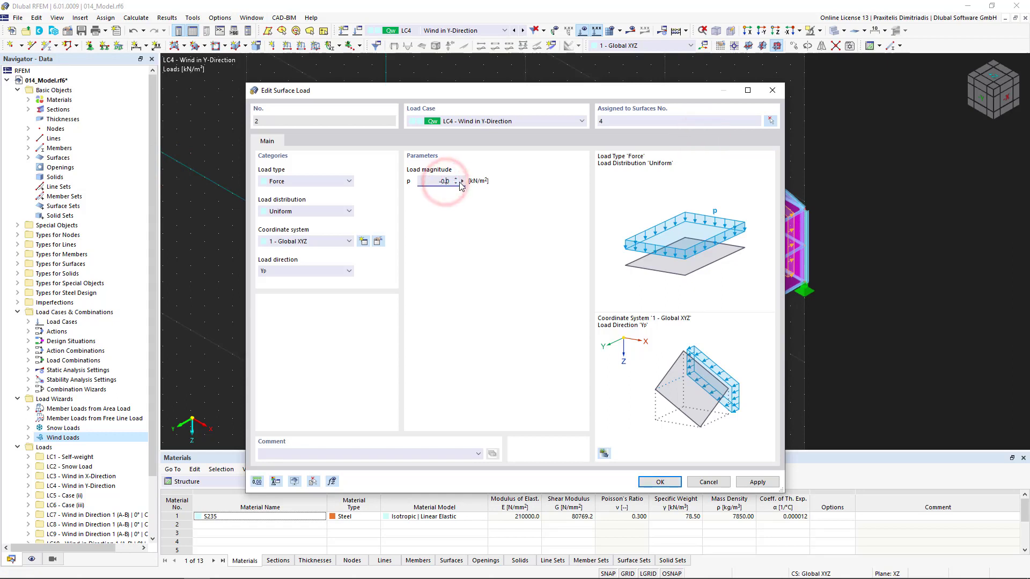
{"action": "key", "text": "BackSpace"}
{"action": "type", "text": "1"}
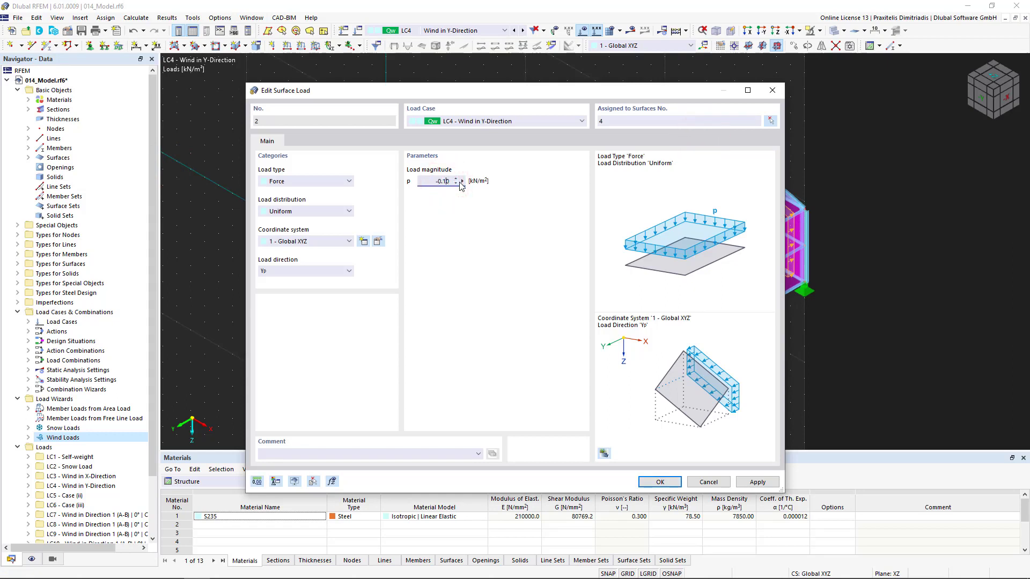
{"action": "left_click", "coordinate": [662, 482]}
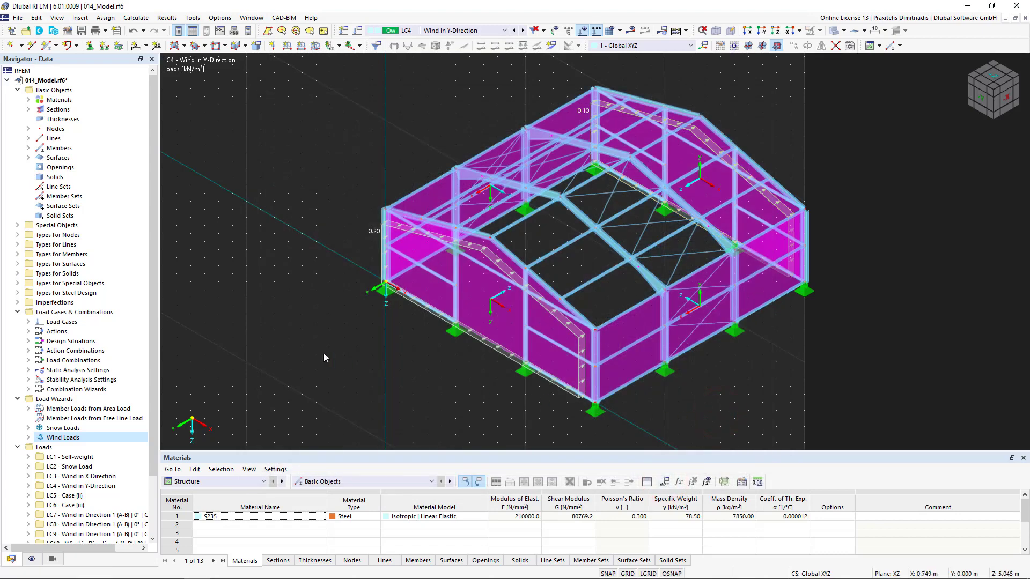
{"action": "left_click", "coordinate": [28, 322]}
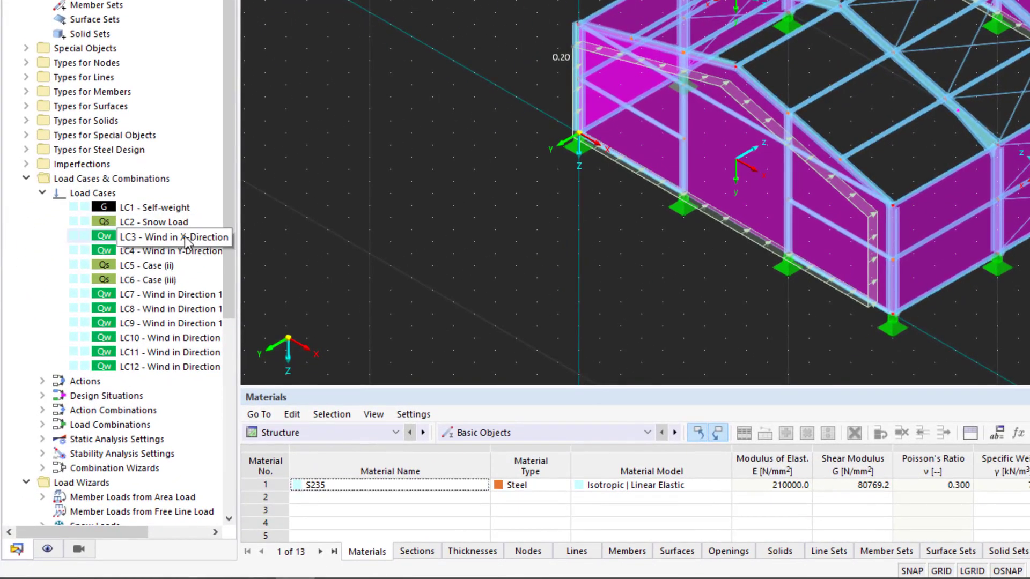
Step: Add LC3 Wind in X-Direction loads into existing load cases LC7 and LC8
{"action": "right_click", "coordinate": [185, 236]}
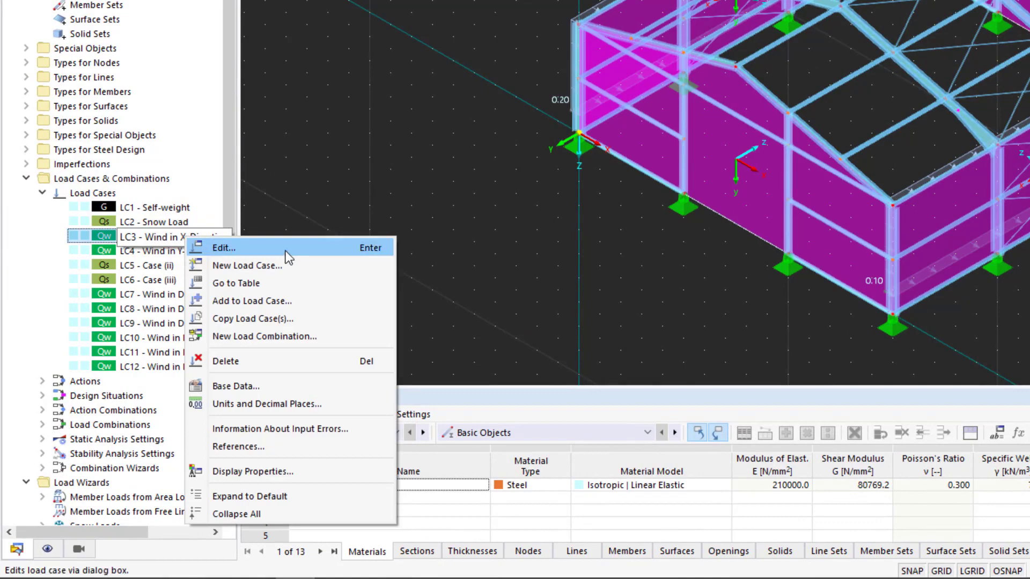
{"action": "left_click", "coordinate": [317, 304]}
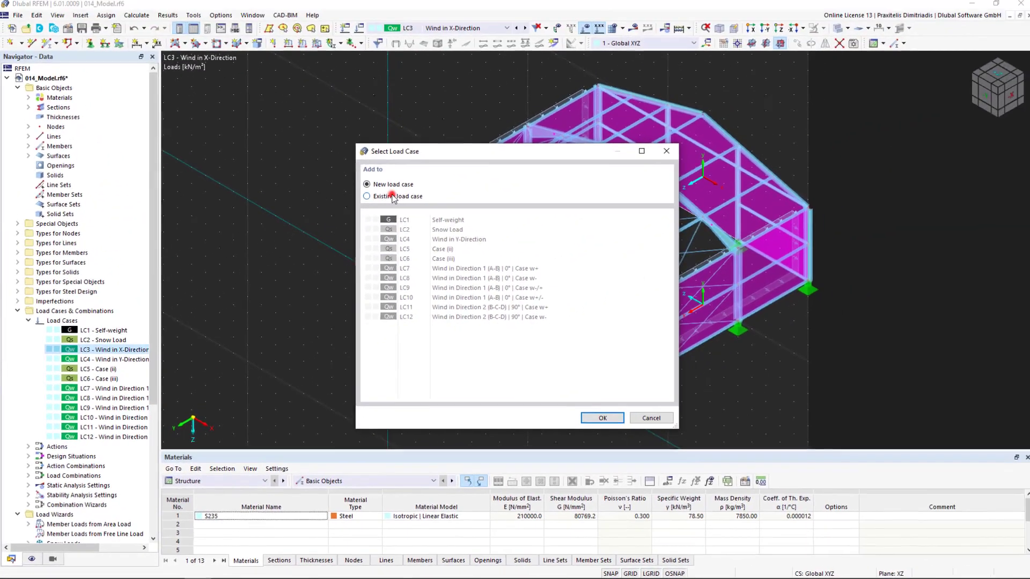
{"action": "left_click", "coordinate": [586, 8]}
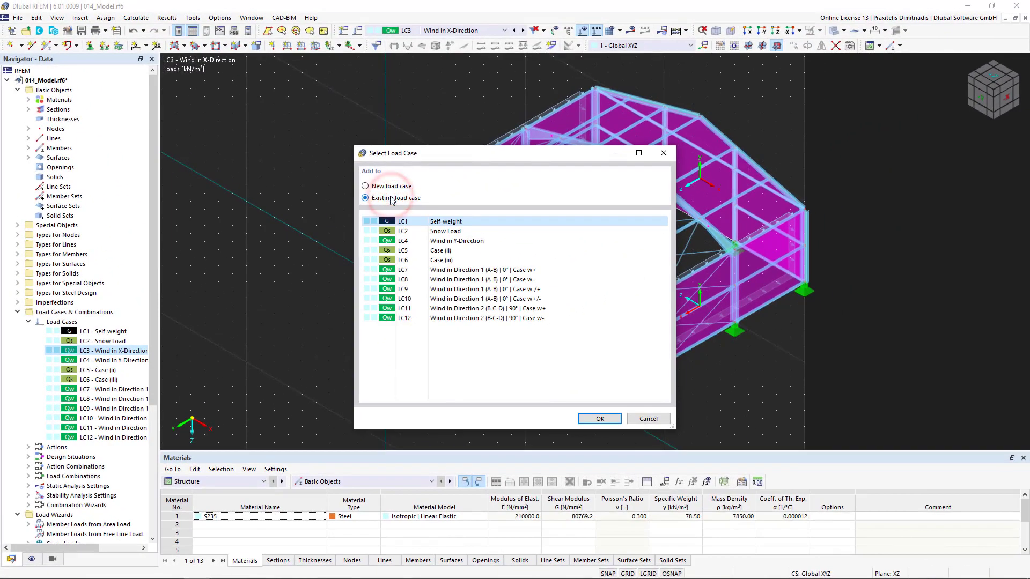
{"action": "left_click", "coordinate": [513, 270]}
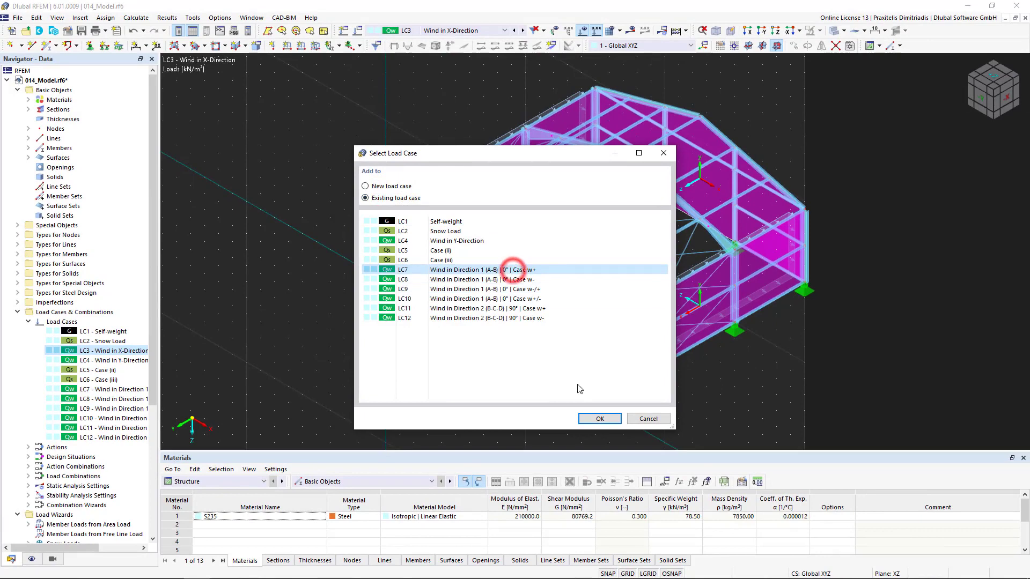
{"action": "left_click", "coordinate": [598, 419]}
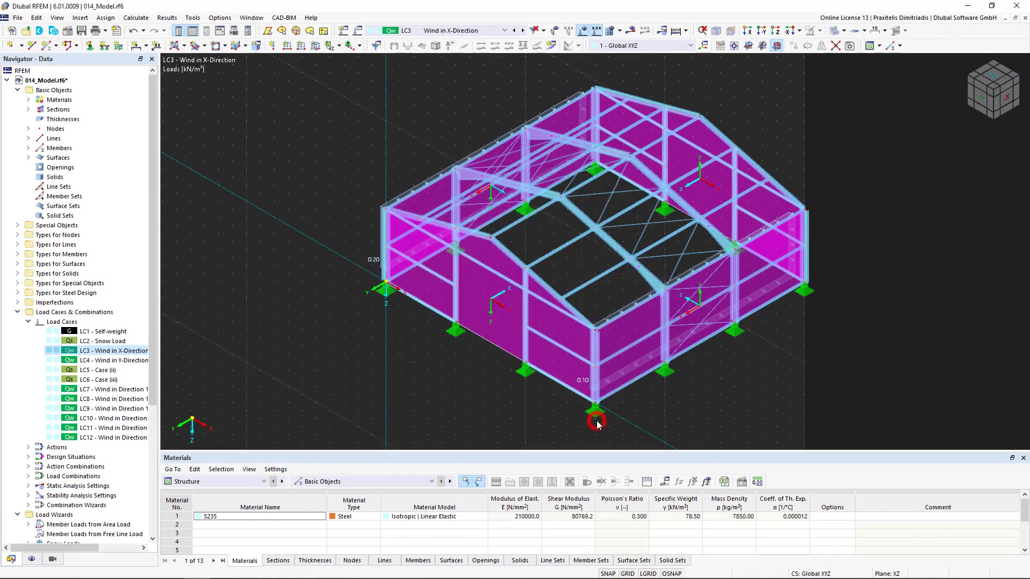
{"action": "right_click", "coordinate": [115, 354]}
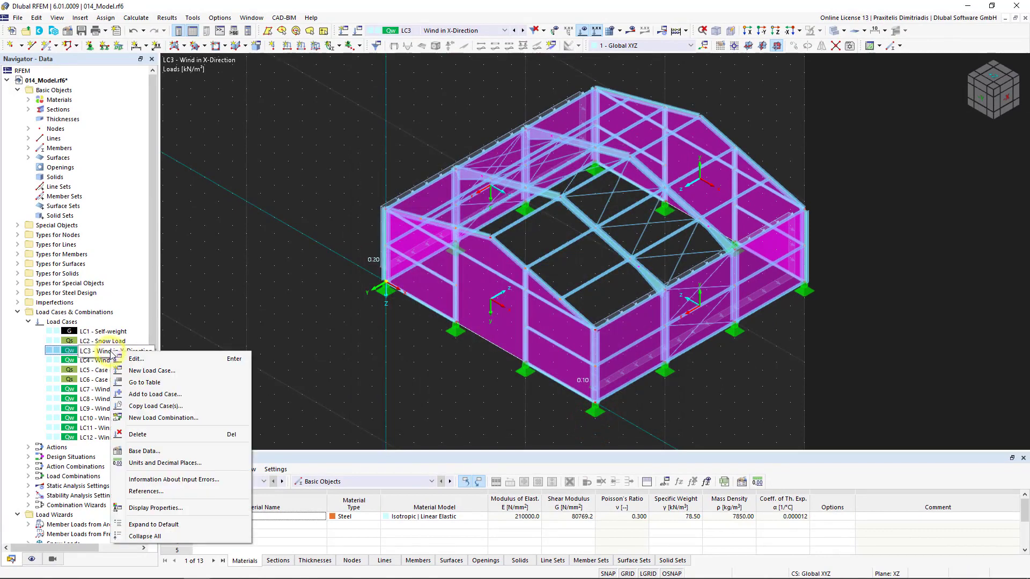
{"action": "left_click", "coordinate": [155, 393]}
{"action": "left_click", "coordinate": [366, 198]}
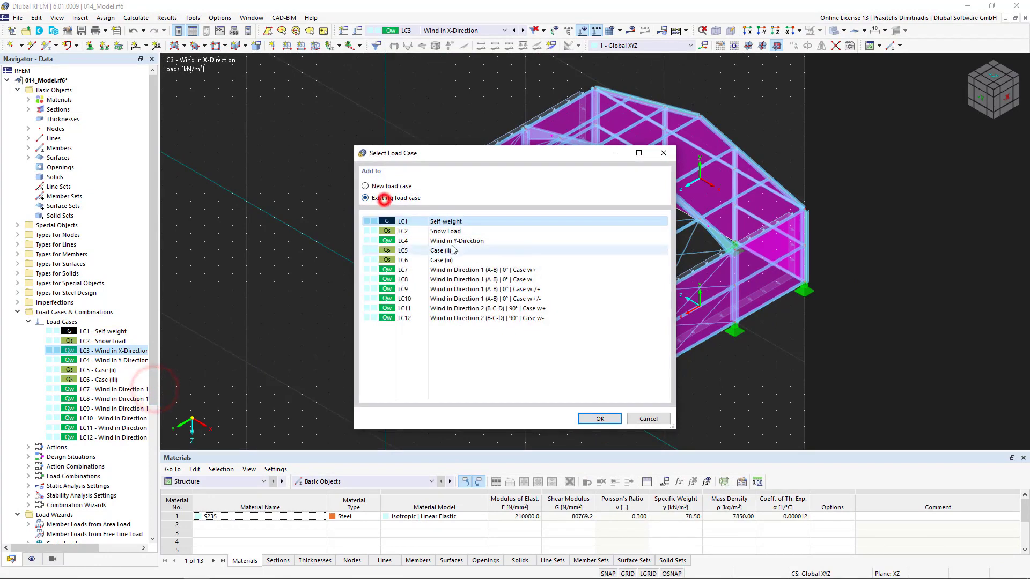
{"action": "left_click", "coordinate": [507, 280]}
{"action": "left_click", "coordinate": [599, 419]}
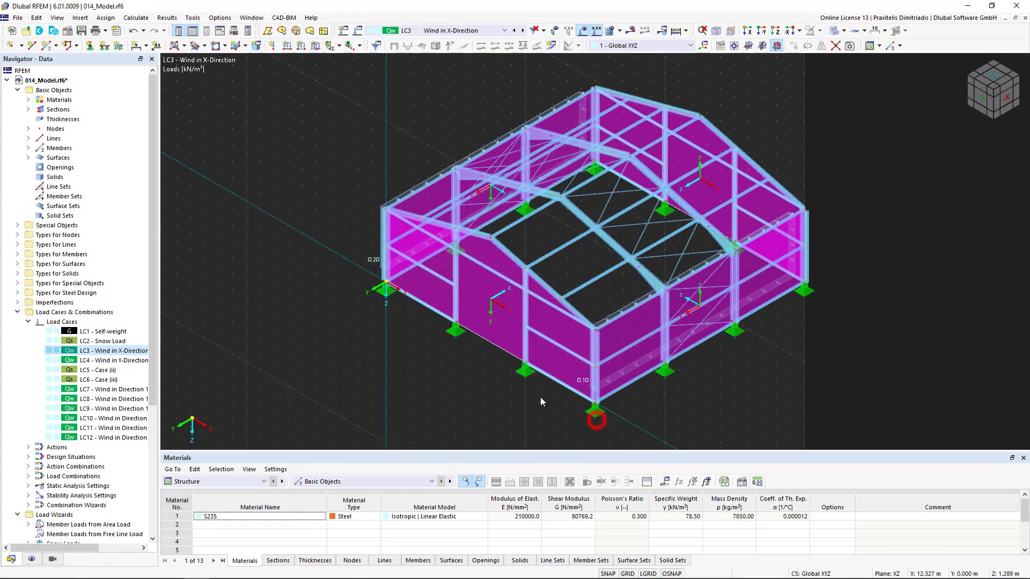
Step: Add LC3's wind loads into another existing load case and into LC10
{"action": "right_click", "coordinate": [132, 354]}
{"action": "left_click", "coordinate": [177, 395]}
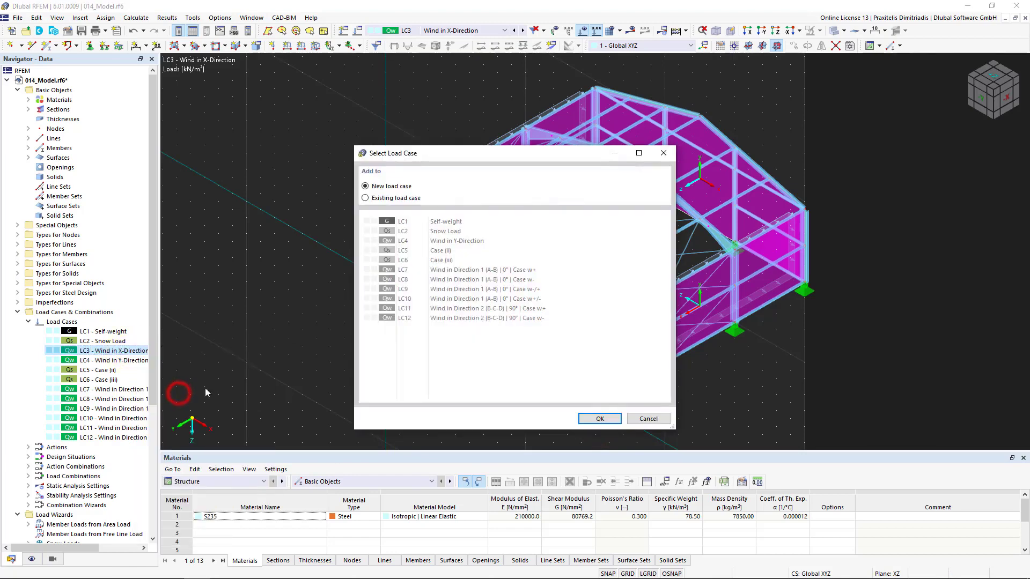
{"action": "left_click", "coordinate": [387, 197]}
{"action": "left_click", "coordinate": [509, 280]}
{"action": "left_click", "coordinate": [599, 419]}
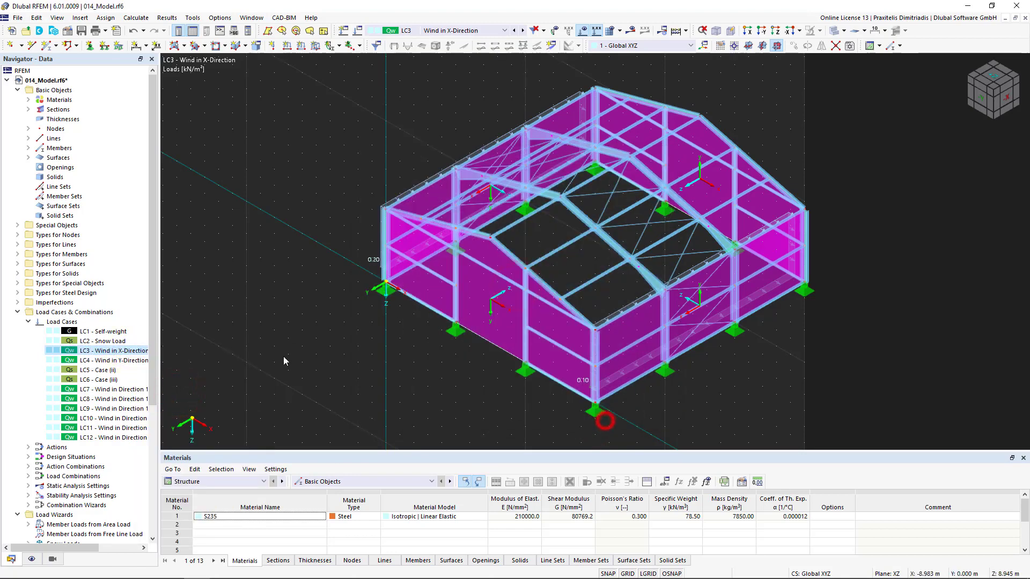
{"action": "right_click", "coordinate": [138, 354]}
{"action": "left_click", "coordinate": [180, 396]}
{"action": "left_click", "coordinate": [391, 197]}
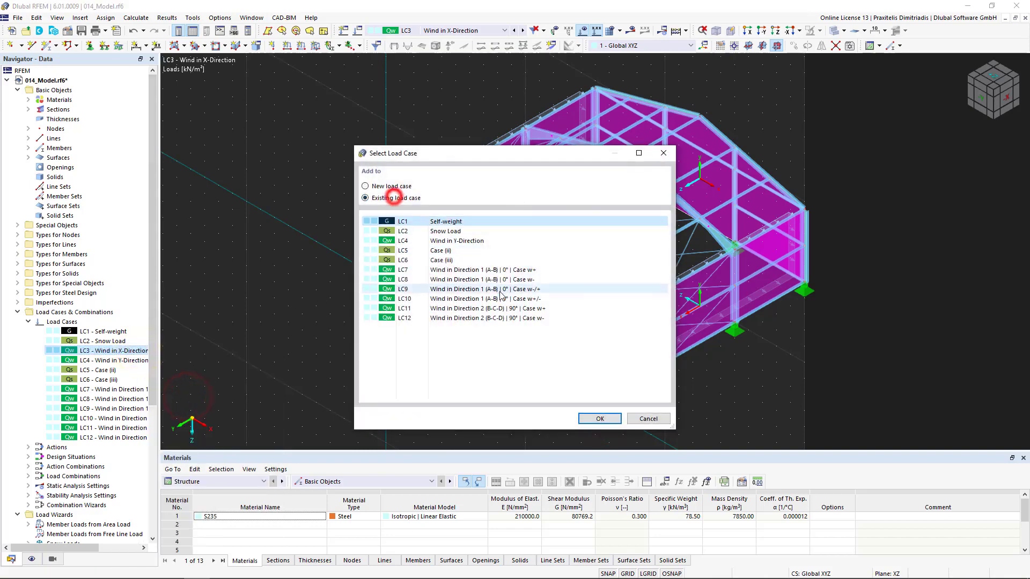
{"action": "left_click", "coordinate": [507, 296]}
{"action": "left_click", "coordinate": [600, 419]}
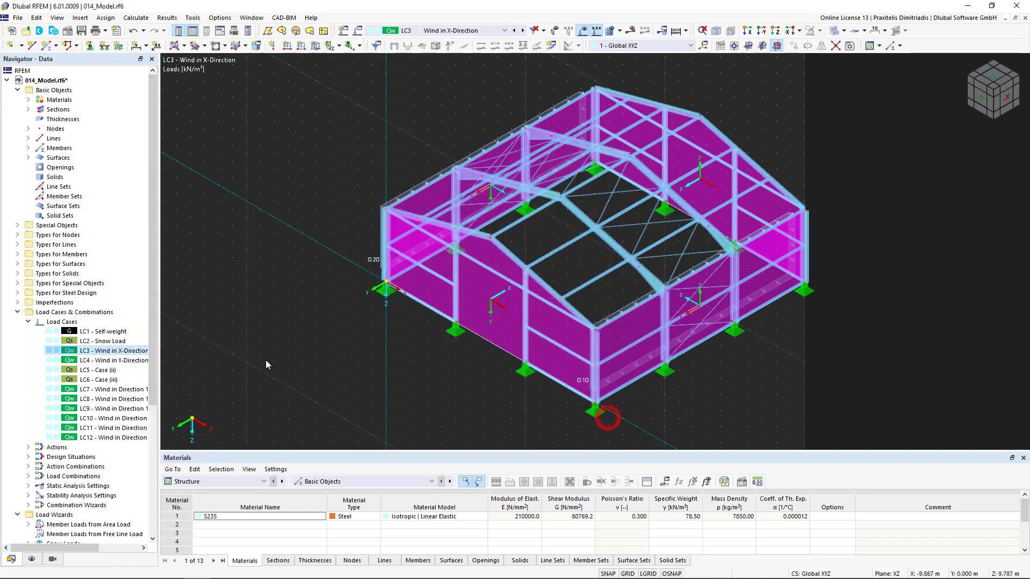
Step: Add the Wind in Y-Direction loads into existing load cases LC11 and LC12
{"action": "right_click", "coordinate": [143, 364]}
{"action": "left_click", "coordinate": [183, 403]}
{"action": "left_click", "coordinate": [379, 198]}
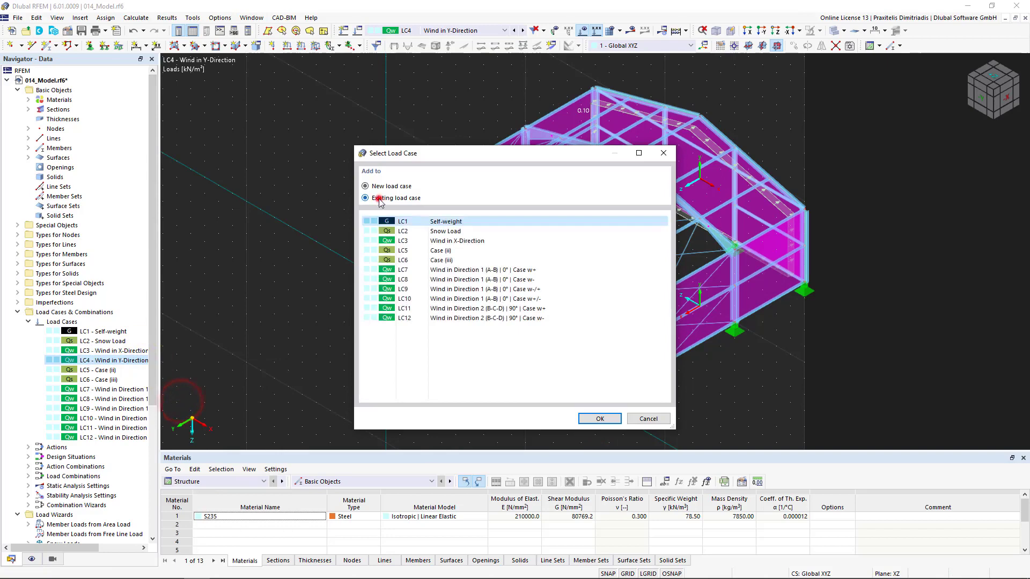
{"action": "left_click", "coordinate": [493, 309]}
{"action": "left_click", "coordinate": [596, 419]}
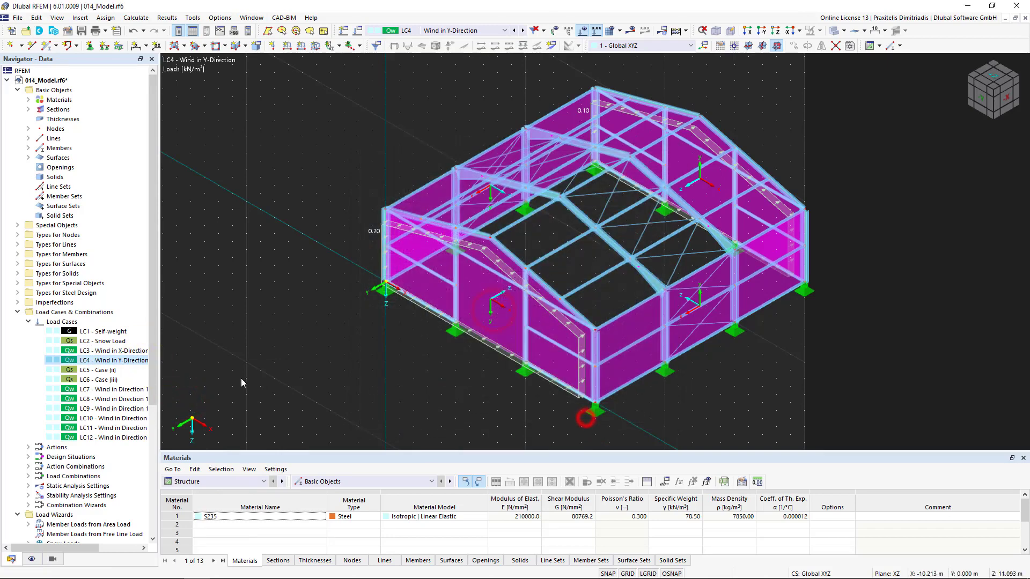
{"action": "right_click", "coordinate": [136, 364]}
{"action": "left_click", "coordinate": [183, 402]}
{"action": "left_click", "coordinate": [366, 198]}
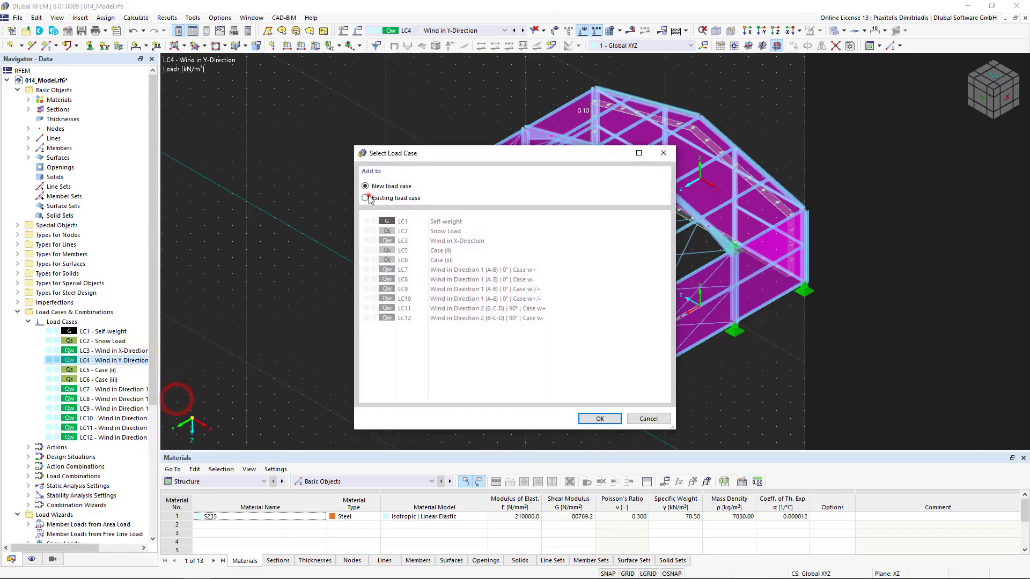
{"action": "left_click", "coordinate": [452, 319]}
{"action": "left_click", "coordinate": [596, 419]}
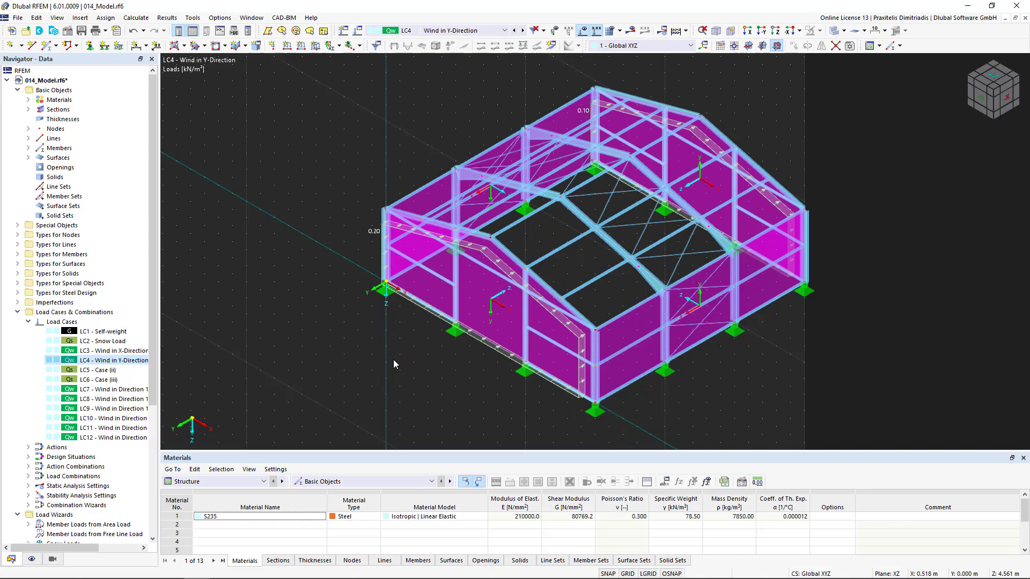
Step: Switch off the load display in LC4 Wind in Y-Direction, leaving the bare hall structure
{"action": "left_click", "coordinate": [583, 30]}
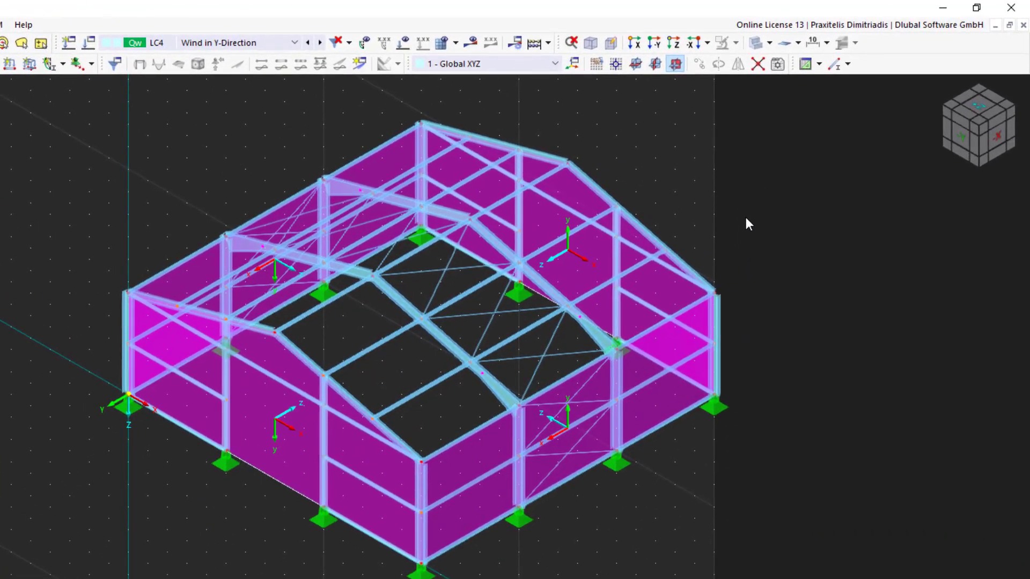
{"action": "left_click", "coordinate": [515, 43]}
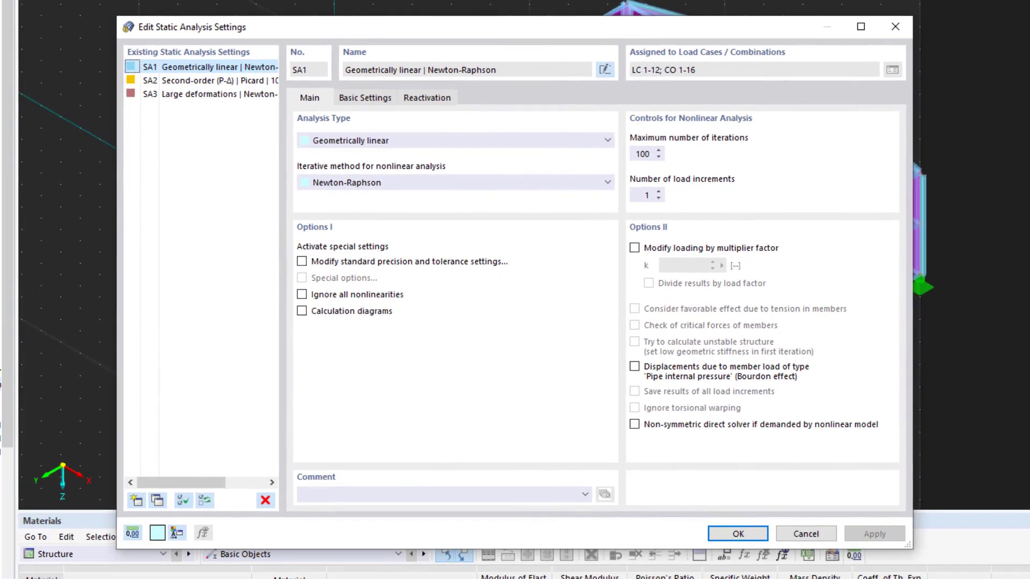
{"action": "left_click", "coordinate": [427, 98]}
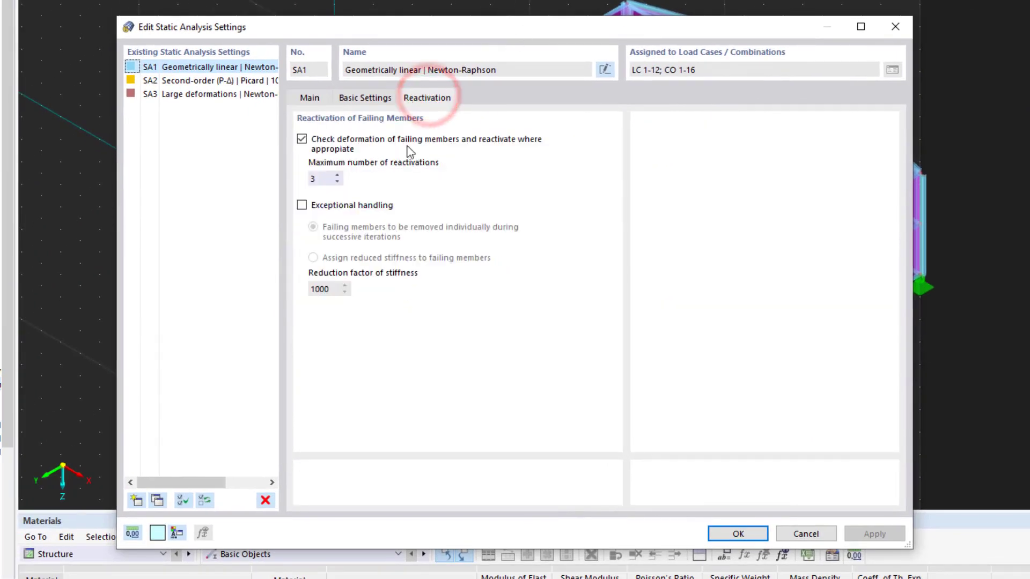
{"action": "left_click", "coordinate": [302, 205]}
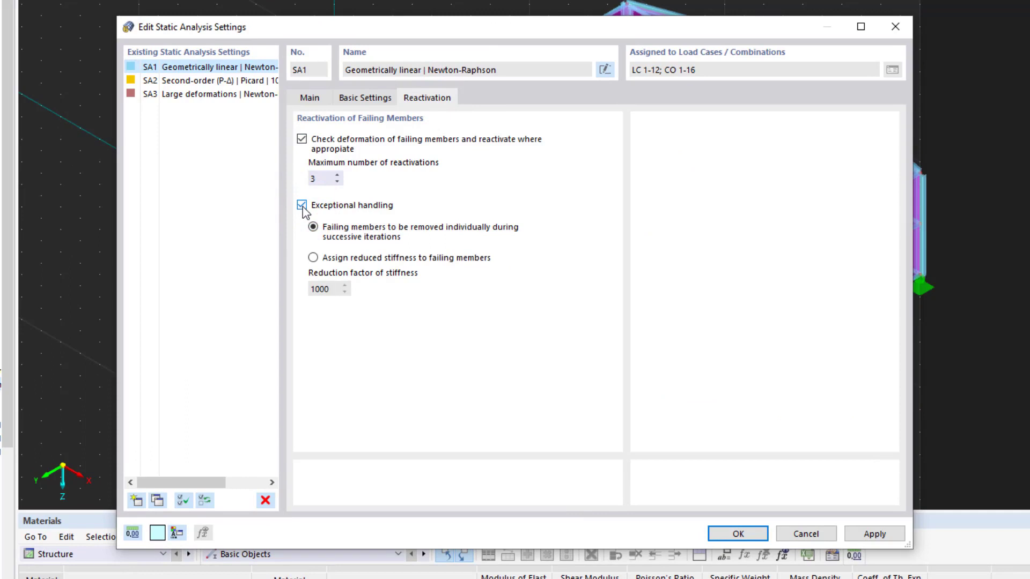
{"action": "left_click", "coordinate": [404, 259]}
{"action": "left_click", "coordinate": [361, 205]}
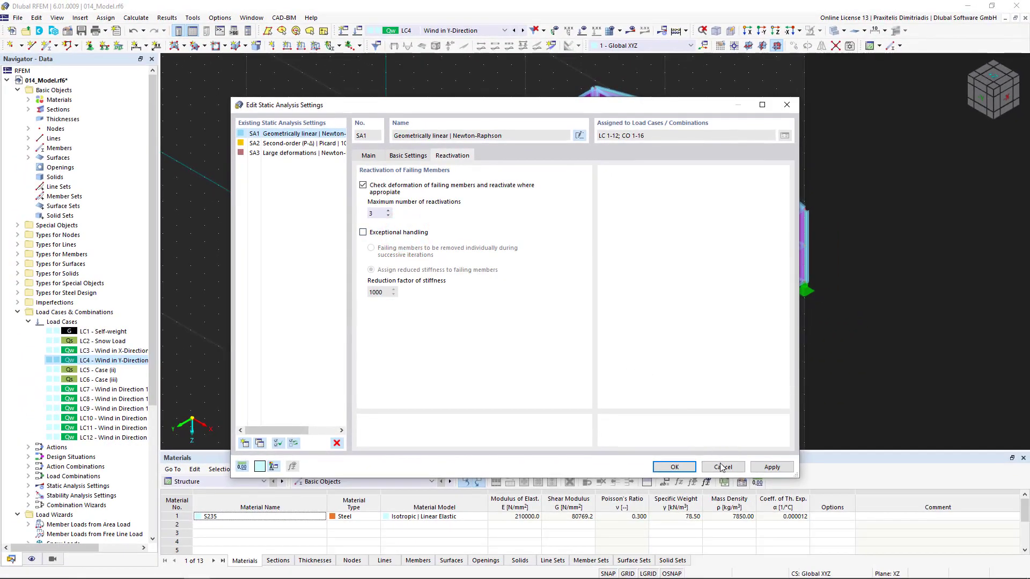
{"action": "left_click", "coordinate": [759, 496]}
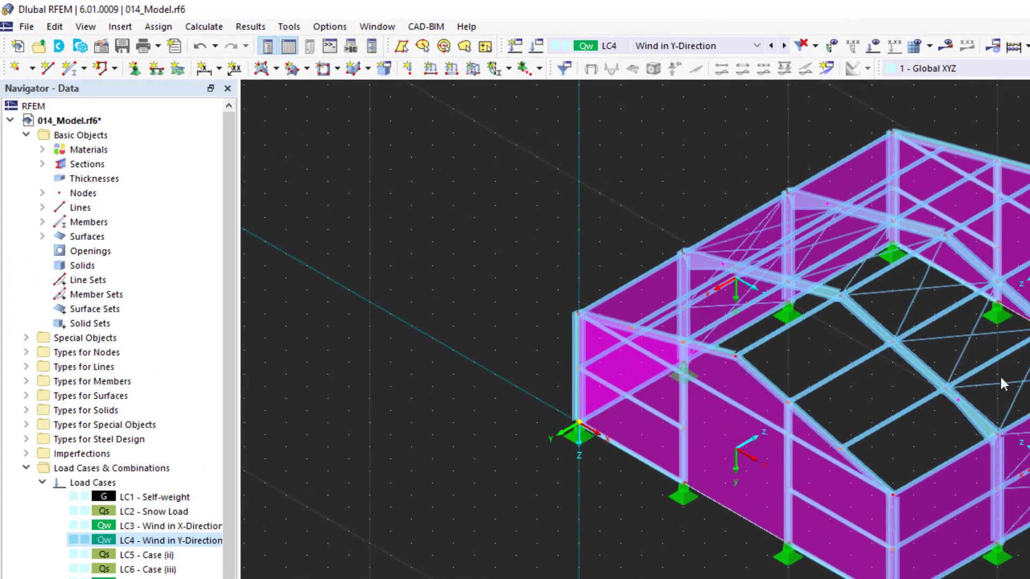
Step: Add load case LC13 named 'prestress' with action category Prestress
{"action": "left_click", "coordinate": [518, 46]}
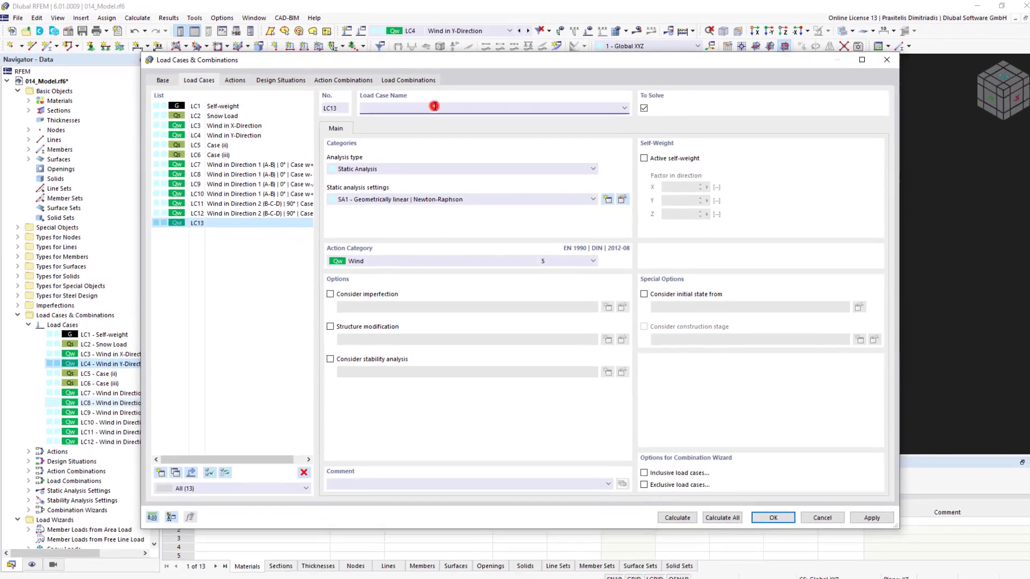
{"action": "left_click", "coordinate": [569, 138]}
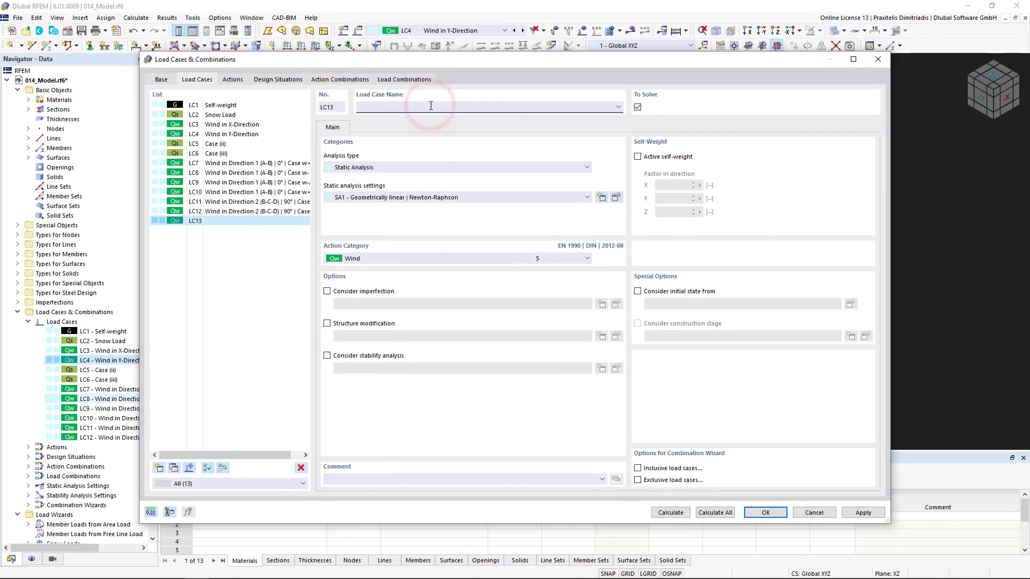
{"action": "type", "text": "prestress"}
{"action": "left_click", "coordinate": [494, 259]}
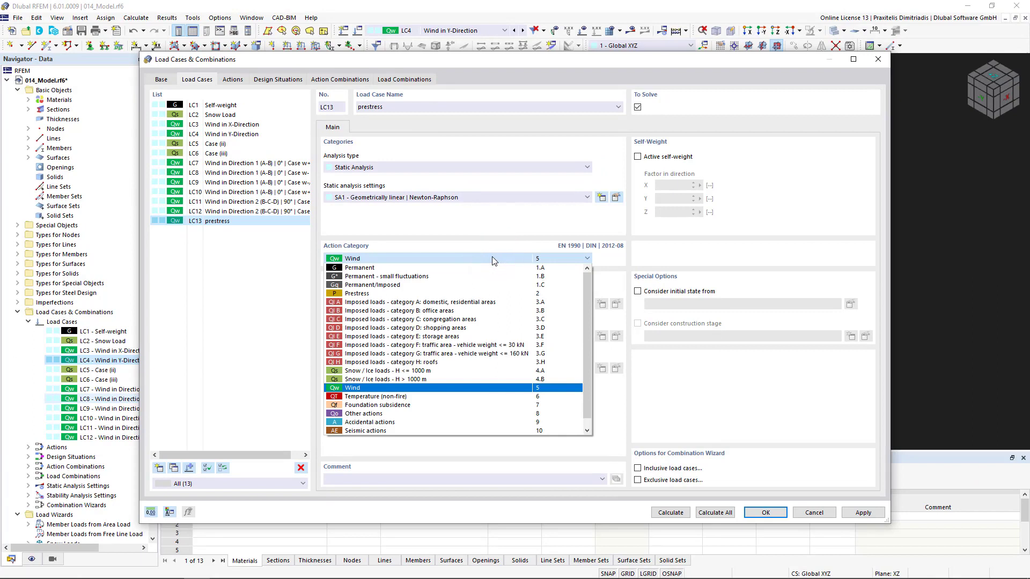
{"action": "left_click", "coordinate": [413, 294]}
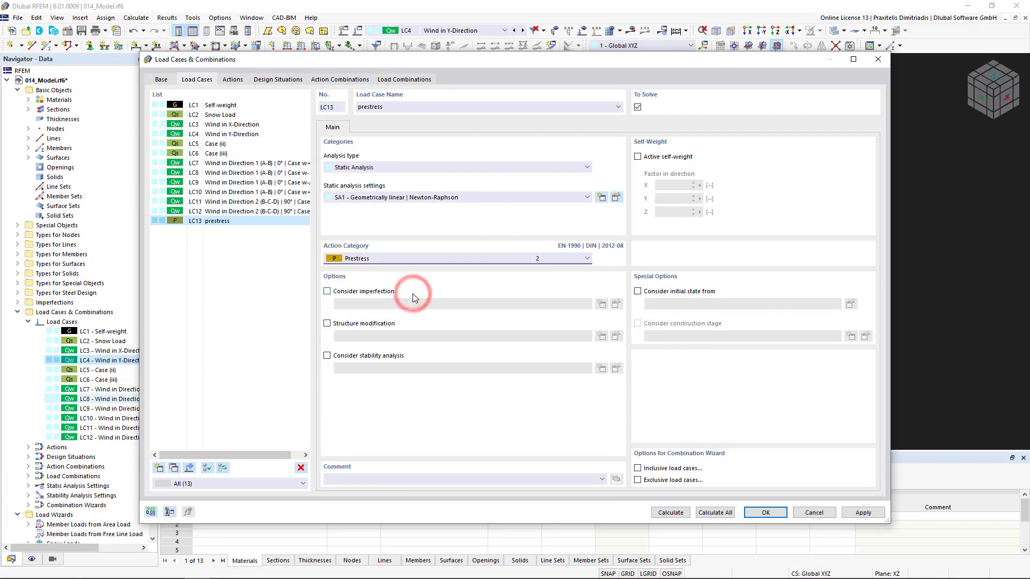
{"action": "left_click", "coordinate": [748, 513]}
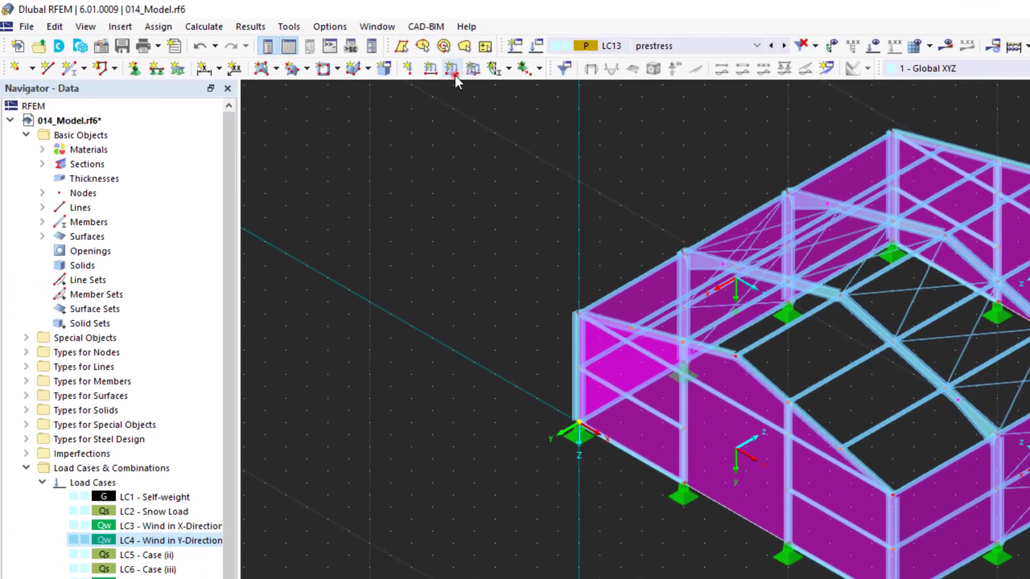
Step: Define a uniform Axial Displacement member load with Δl = -1 mm in LC13 prestress
{"action": "left_click", "coordinate": [403, 61]}
{"action": "left_click", "coordinate": [499, 285]}
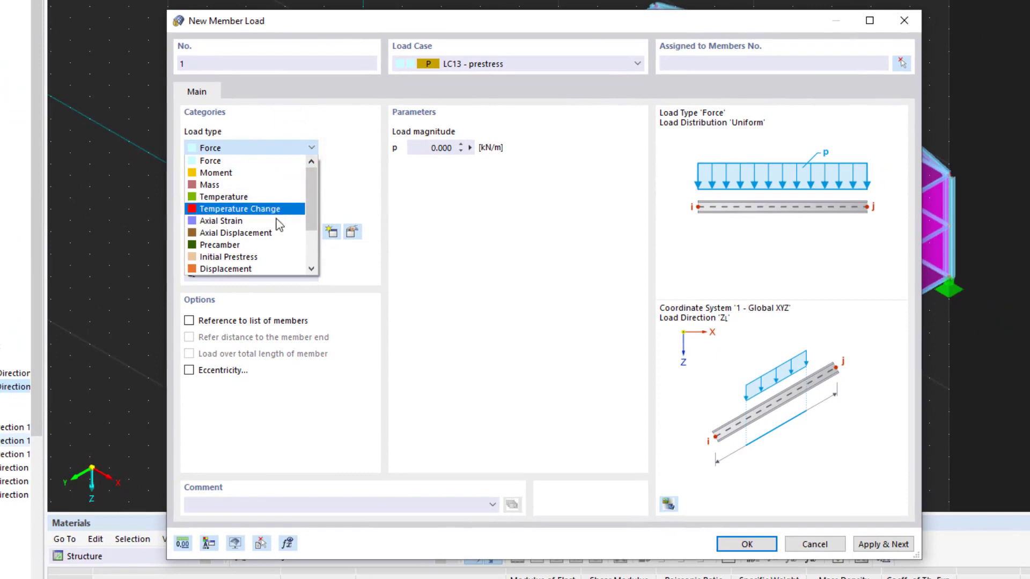
{"action": "left_click", "coordinate": [275, 232]}
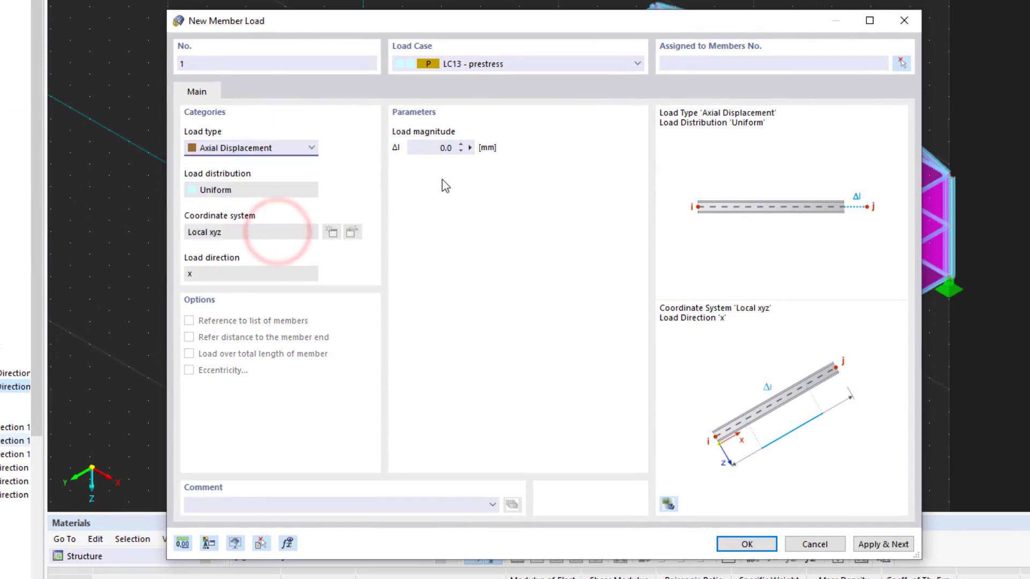
{"action": "left_click", "coordinate": [434, 148]}
{"action": "double_click", "coordinate": [435, 149]}
{"action": "key", "text": "BackSpace"}
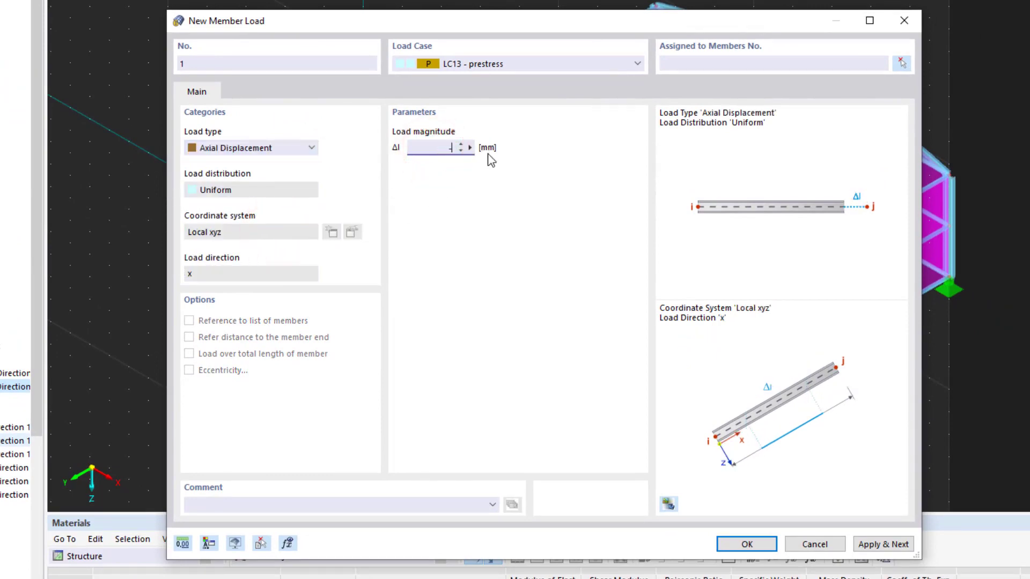
{"action": "type", "text": "-1"}
{"action": "left_click", "coordinate": [732, 542]}
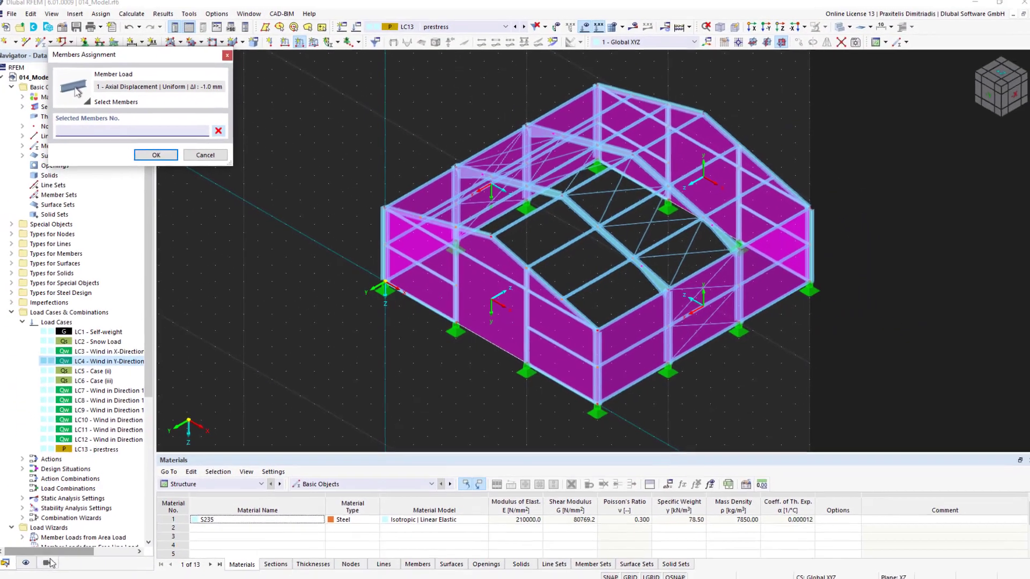
Step: Show only the R 20 bracing members using the Navigator's member visibility settings
{"action": "left_click", "coordinate": [48, 562]}
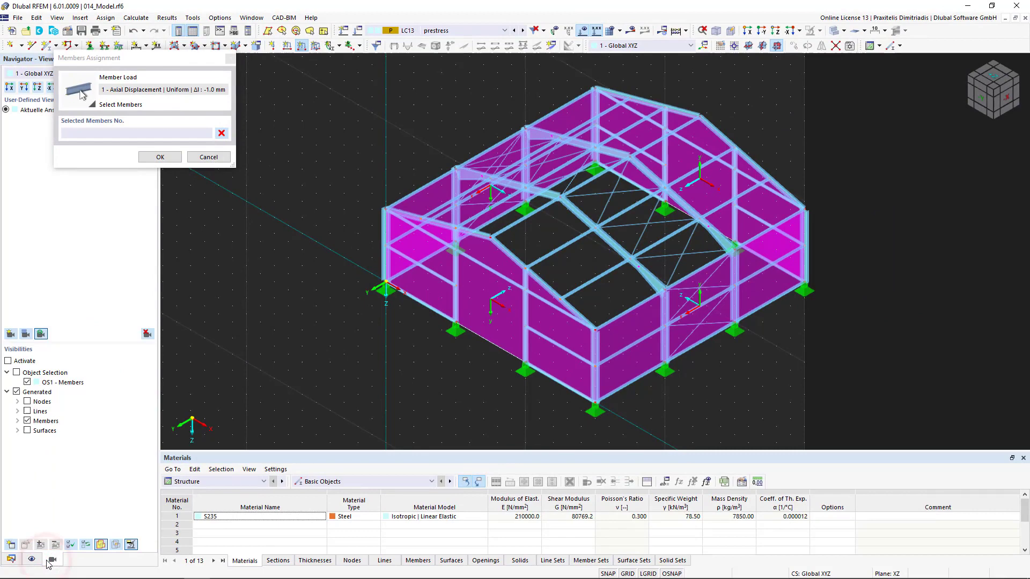
{"action": "left_click", "coordinate": [18, 421]}
{"action": "left_click", "coordinate": [28, 440]}
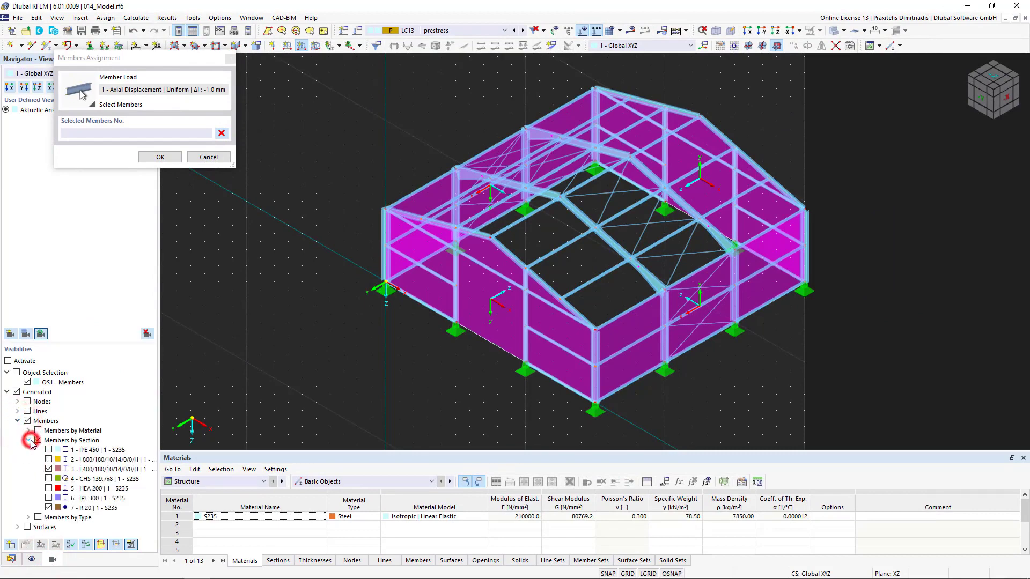
{"action": "left_click", "coordinate": [49, 468]}
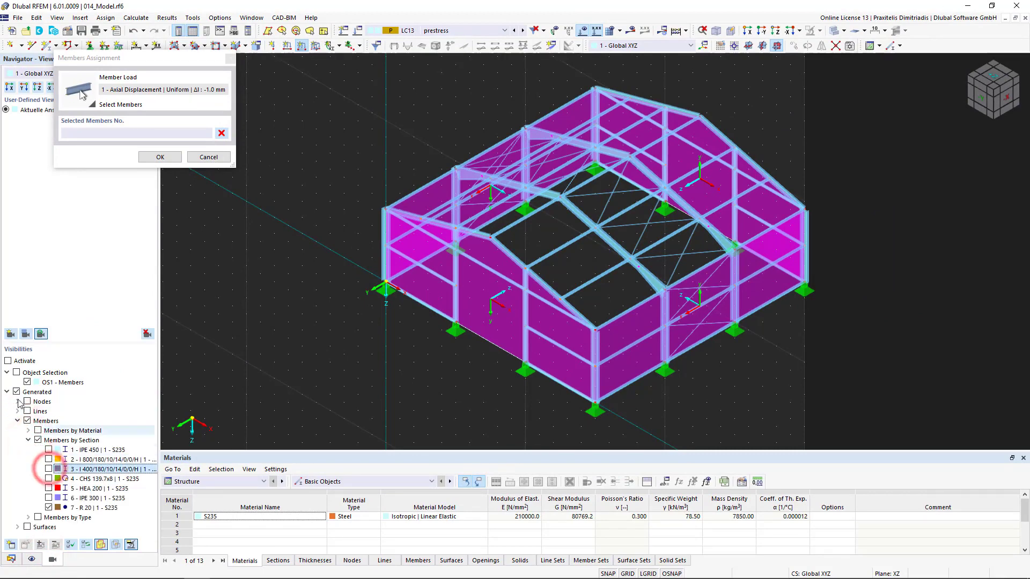
{"action": "left_click", "coordinate": [8, 361]}
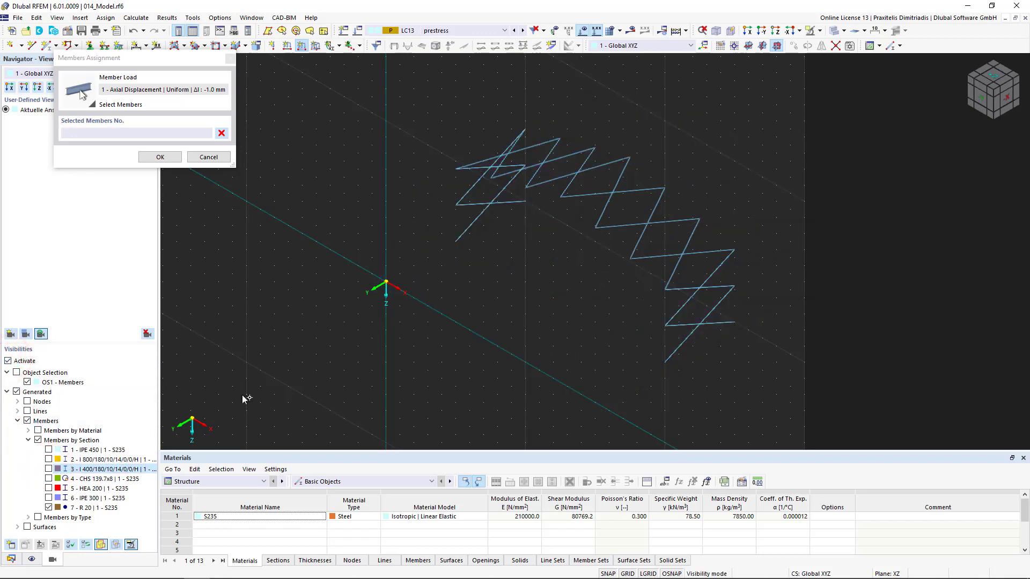
Step: Assign the -1 mm axial displacement to bracing members 74-93, then restore the full view
{"action": "left_click_drag", "start_coordinate": [427, 103], "coordinate": [752, 388]}
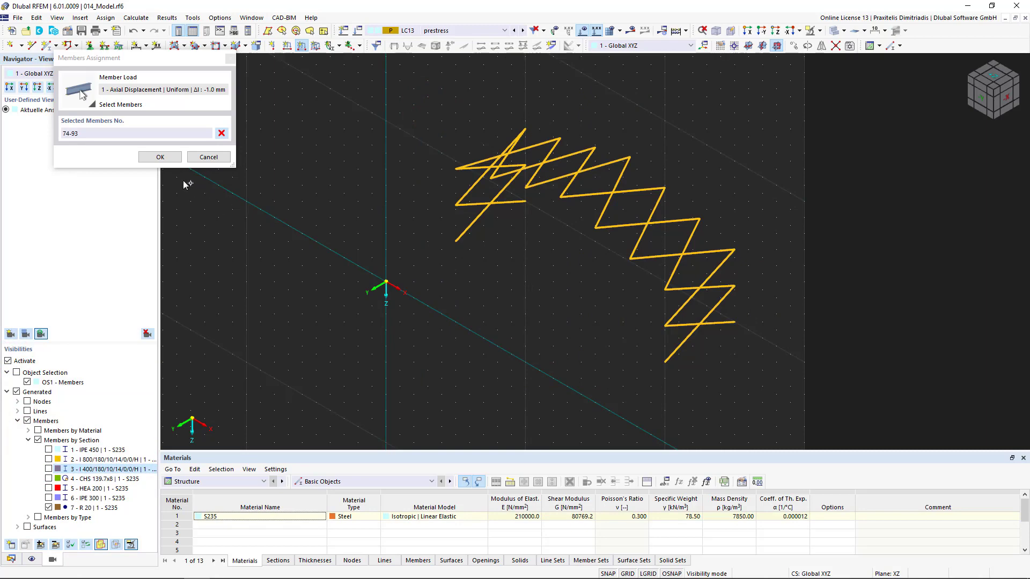
{"action": "left_click", "coordinate": [166, 160]}
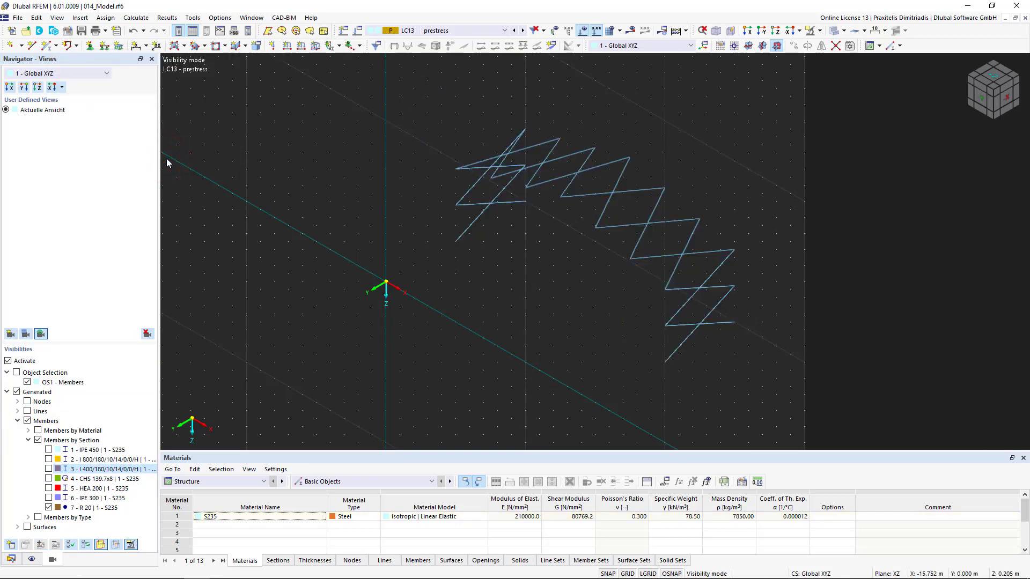
{"action": "left_click", "coordinate": [8, 361]}
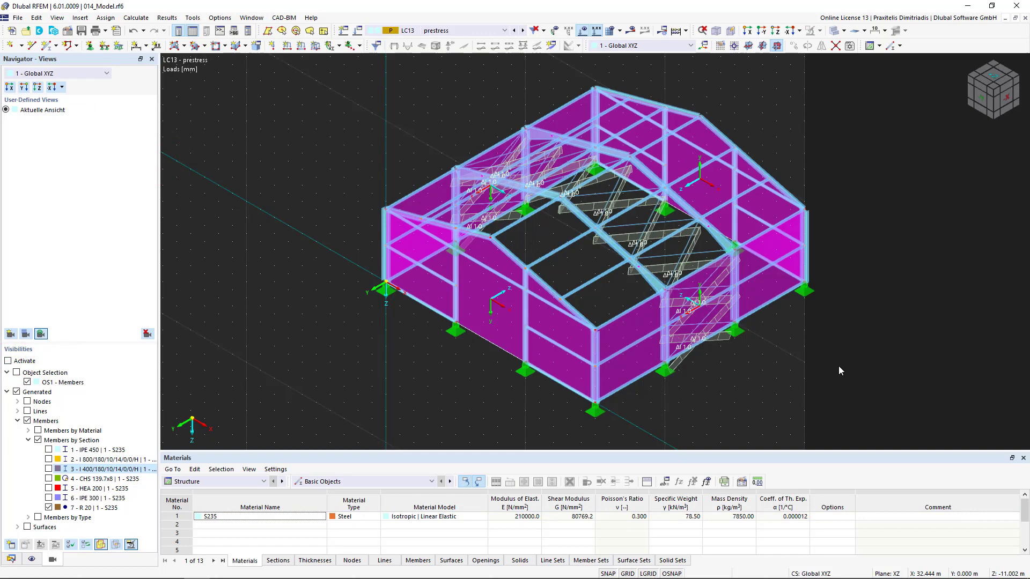
Step: Turn off the load symbols so LC13 prestress shows only the bare hall structure
{"action": "left_click", "coordinate": [582, 29]}
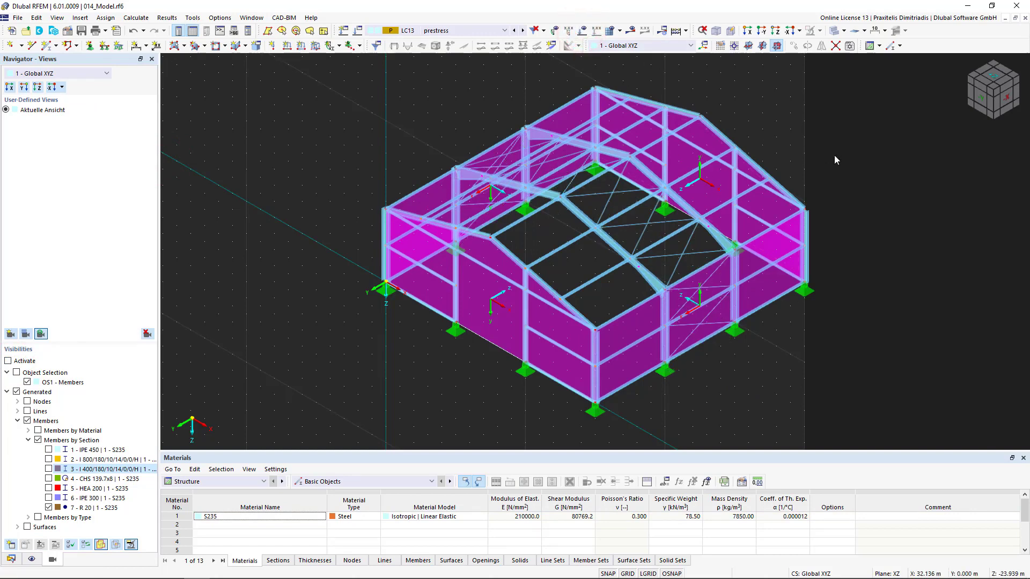